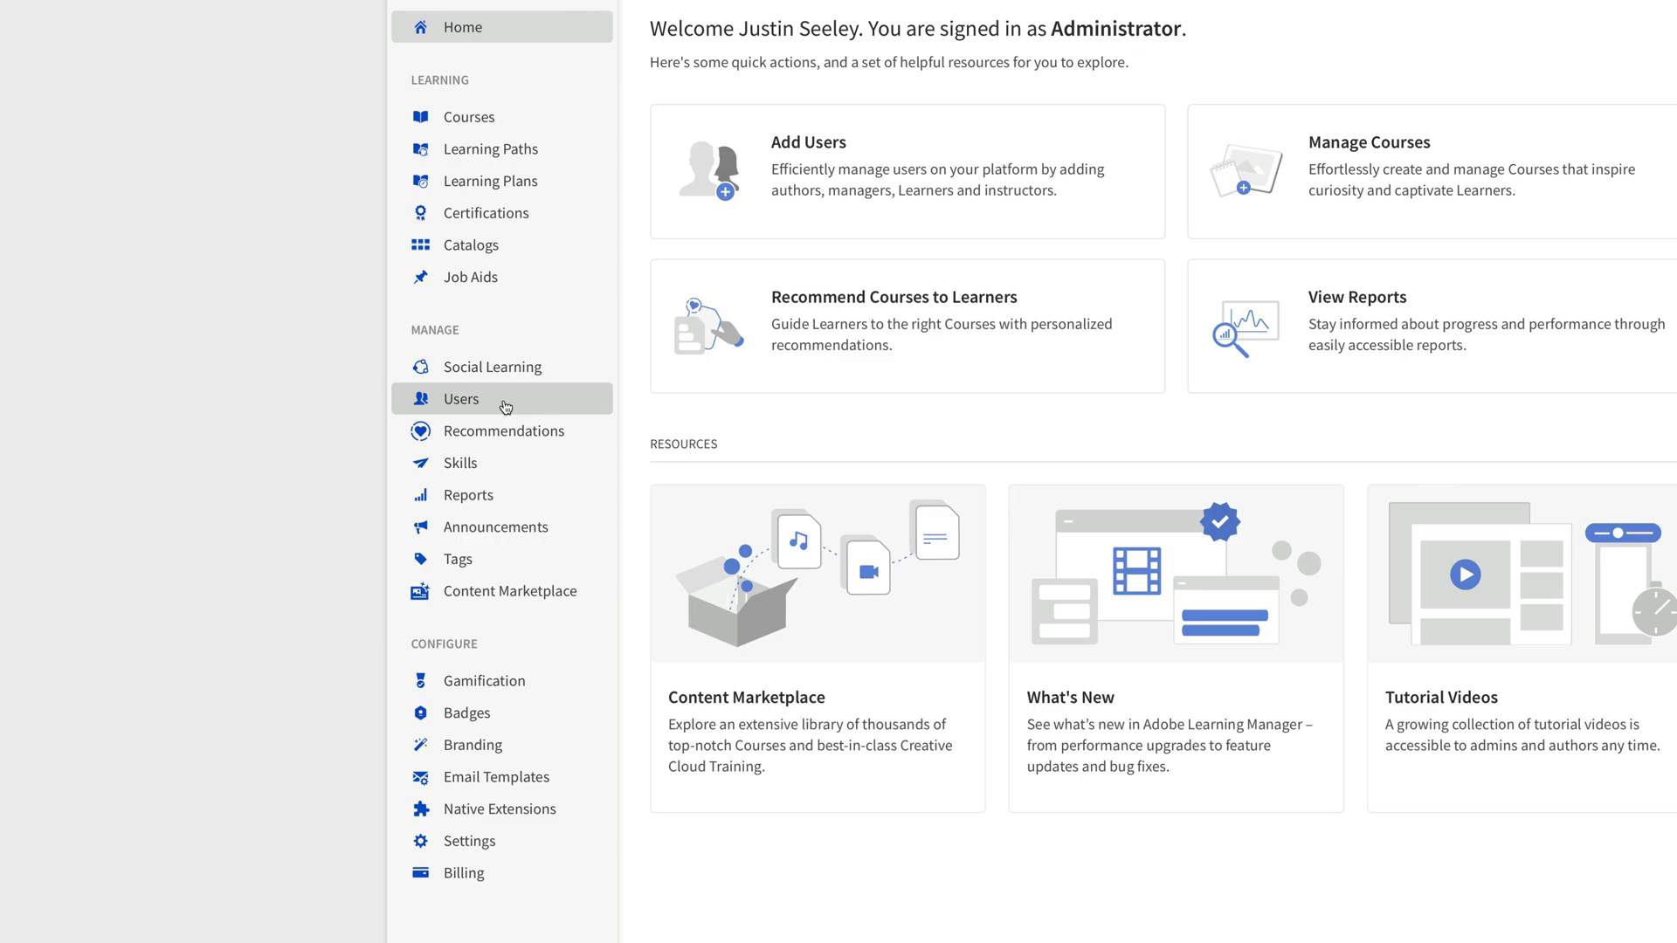
Step: Open Internal Users and preview the Add menu's three options without choosing one
click(507, 407)
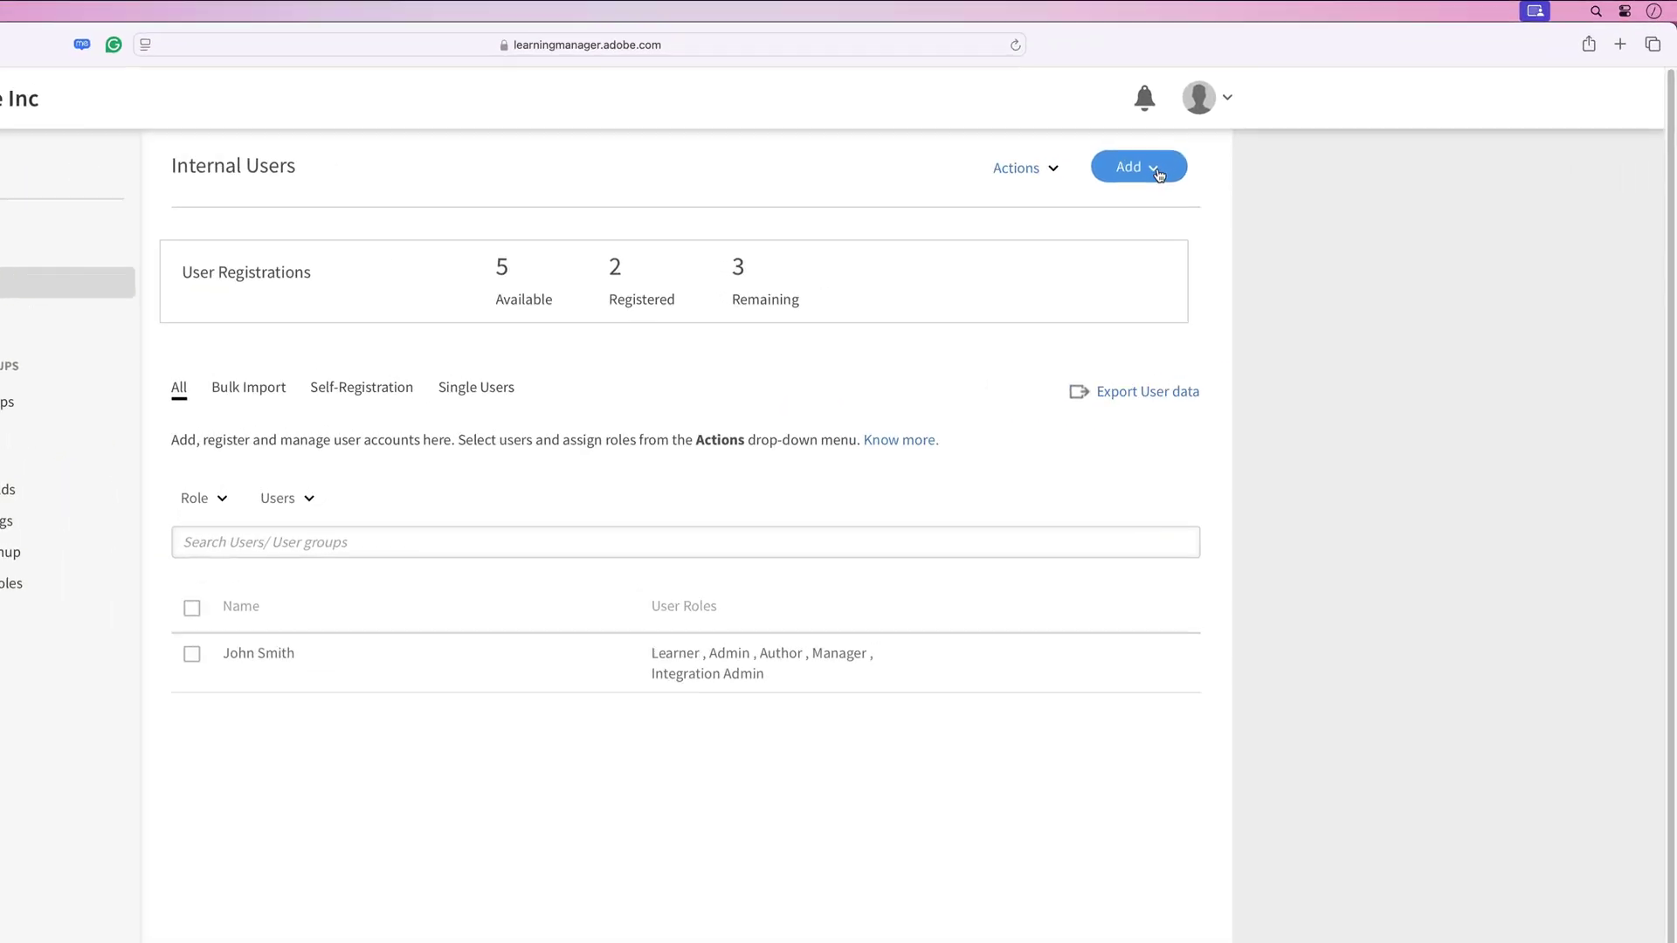
click(1273, 132)
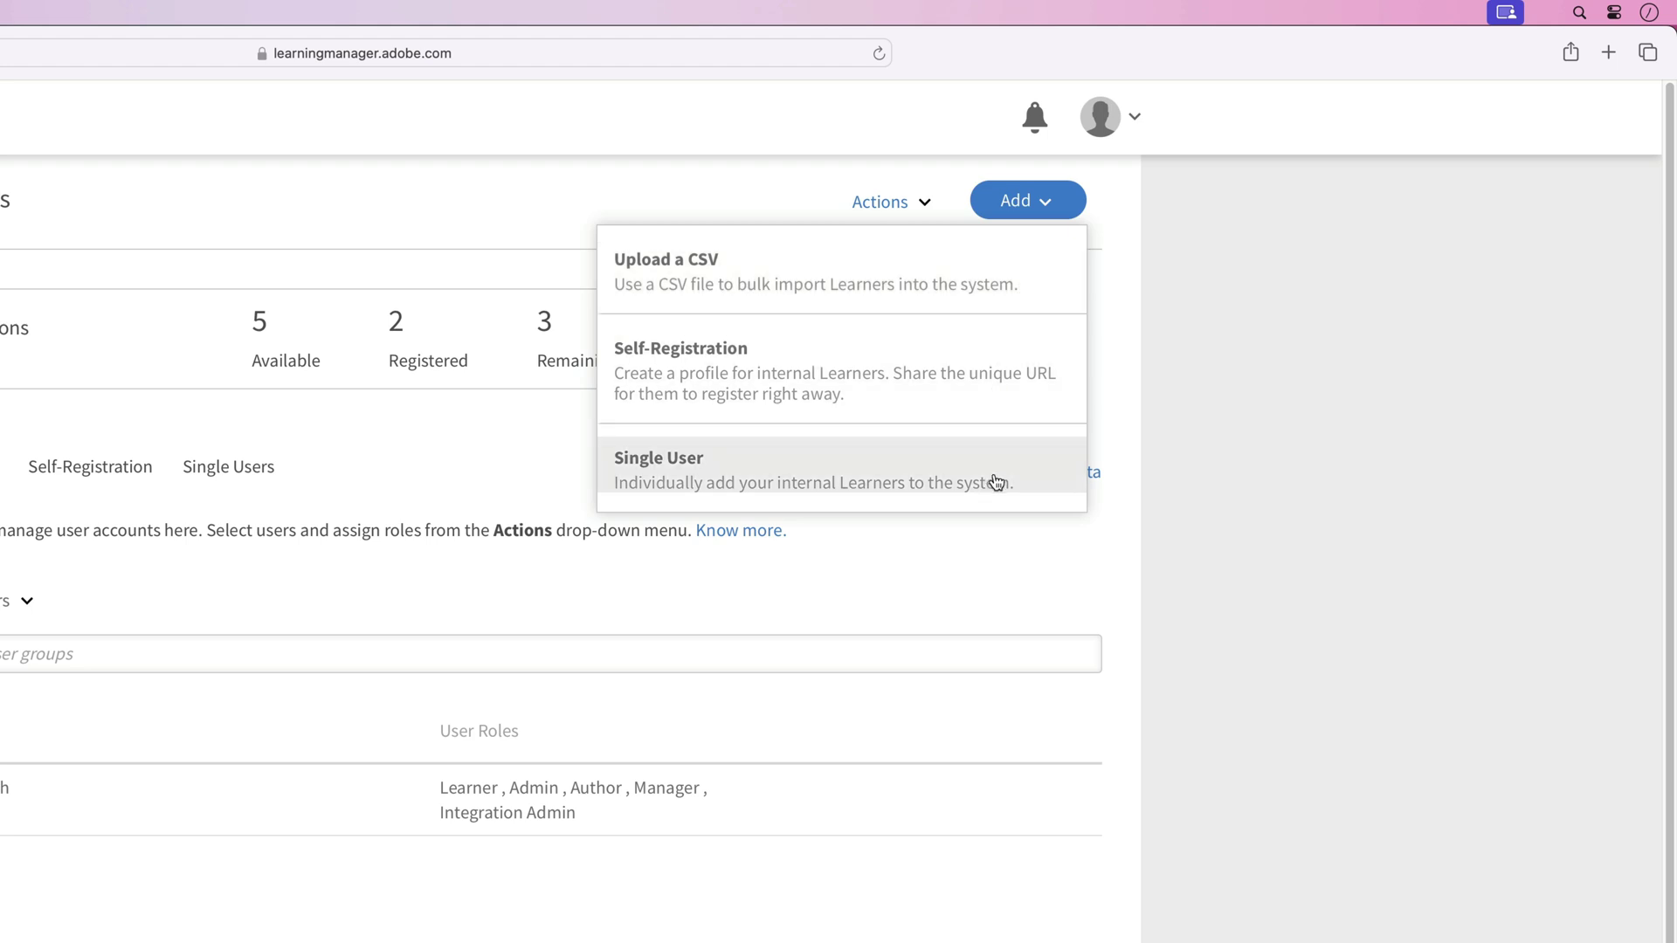
click(1227, 676)
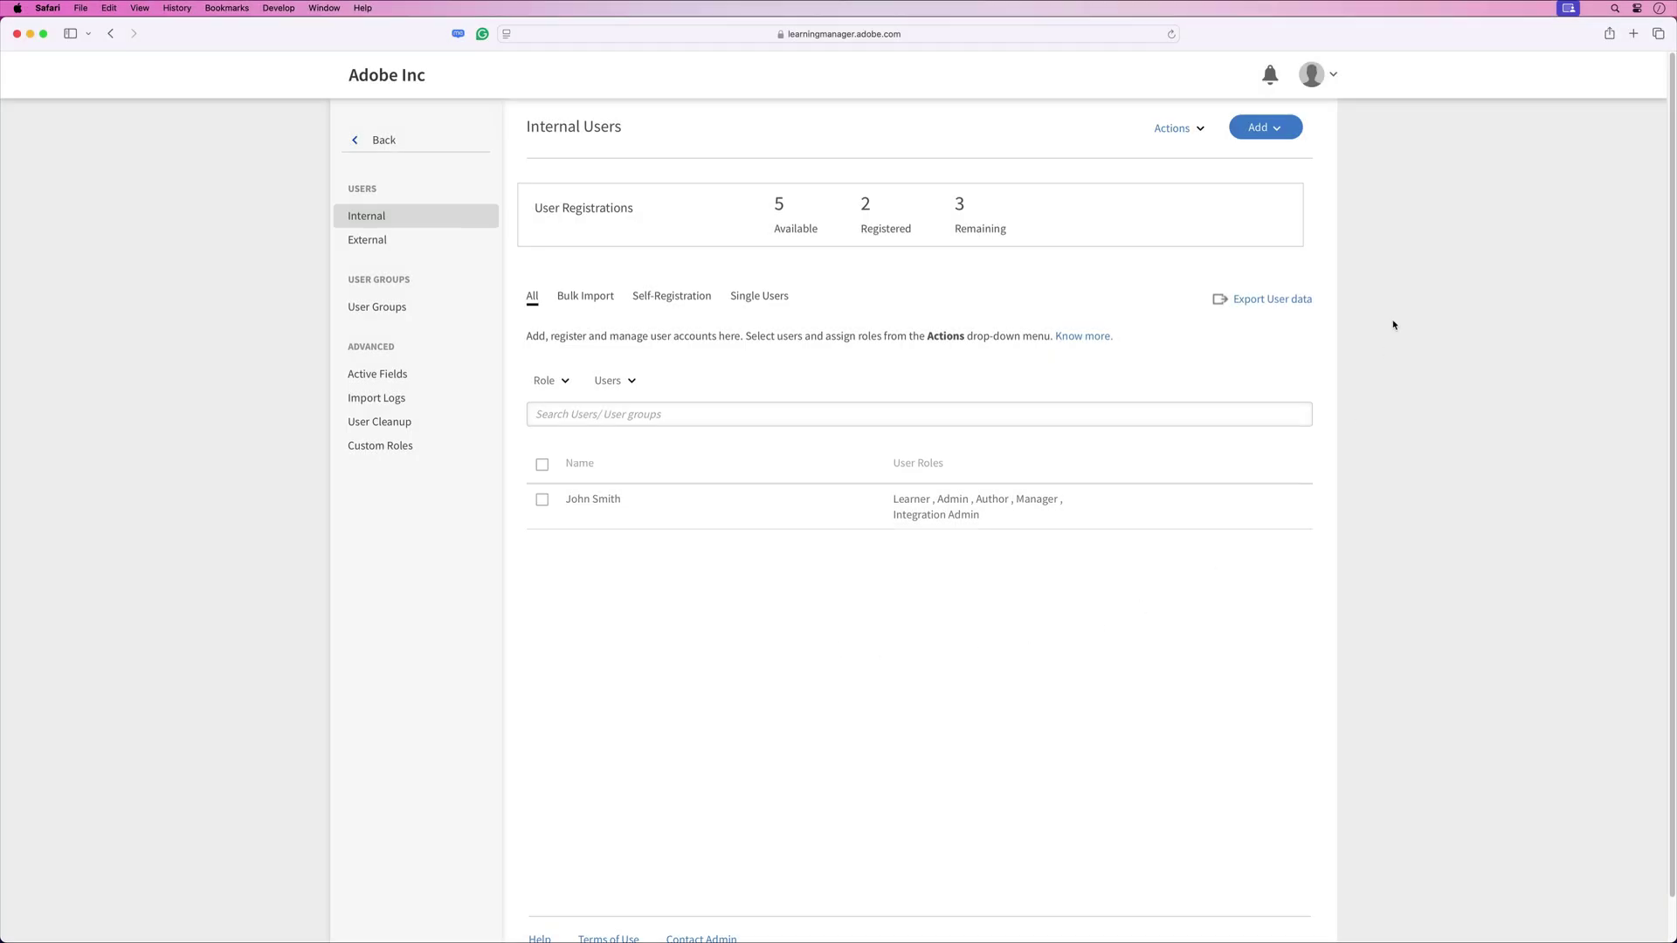
Step: Choose Upload a CSV from the Add menu to begin a learner import
click(1280, 133)
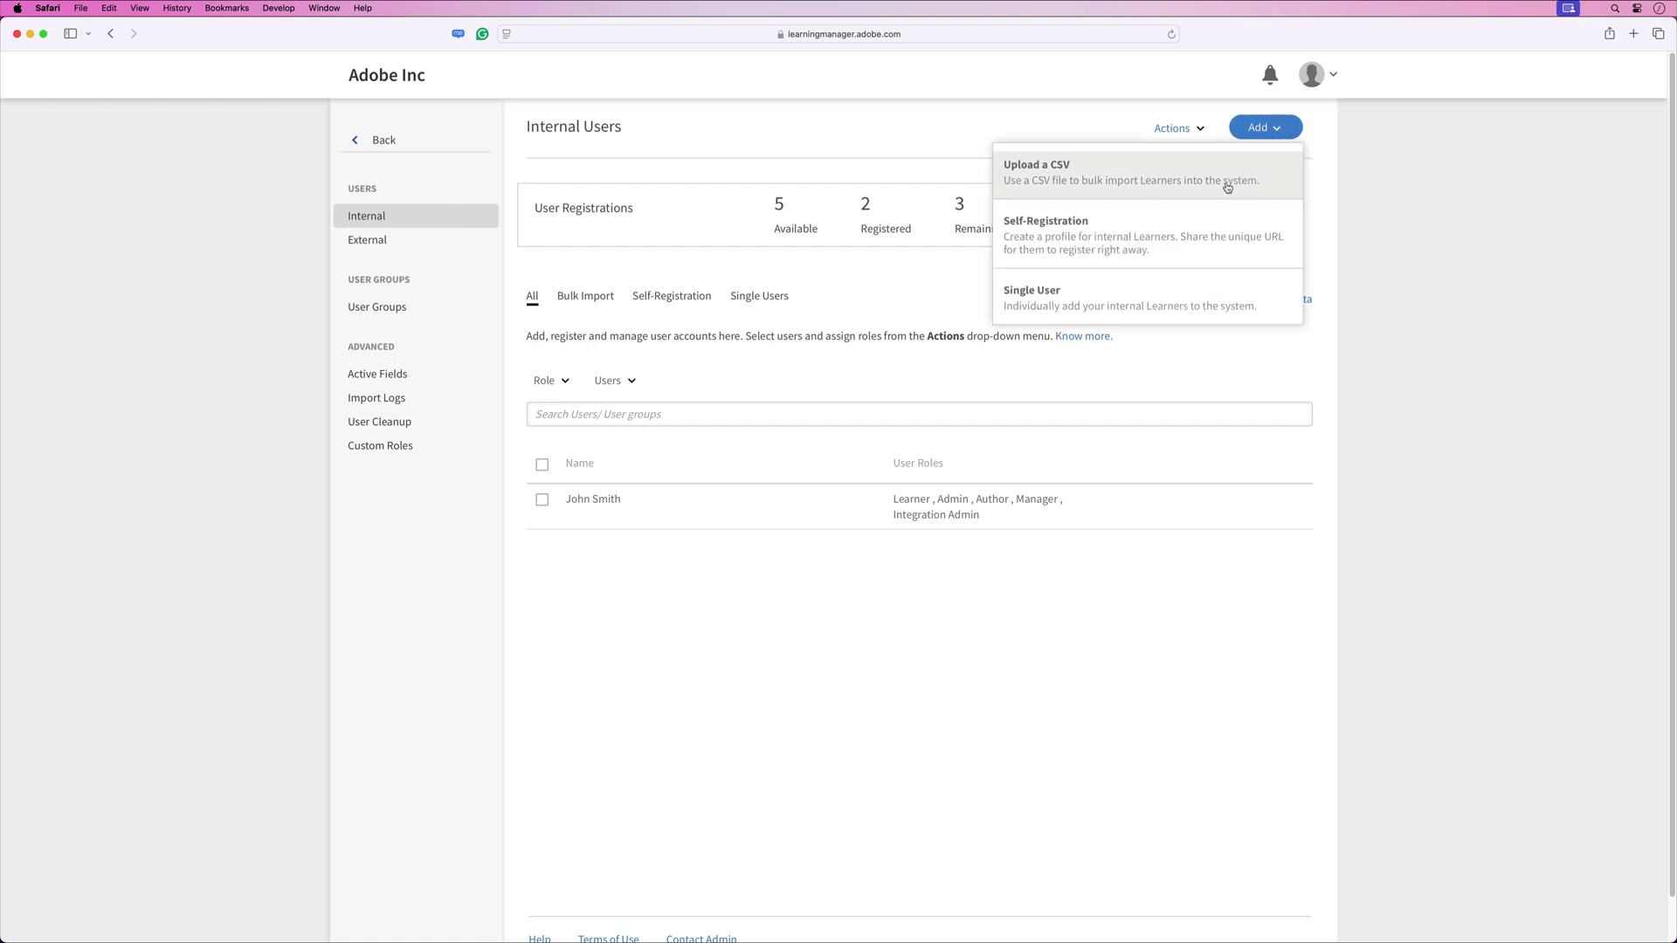
click(1227, 187)
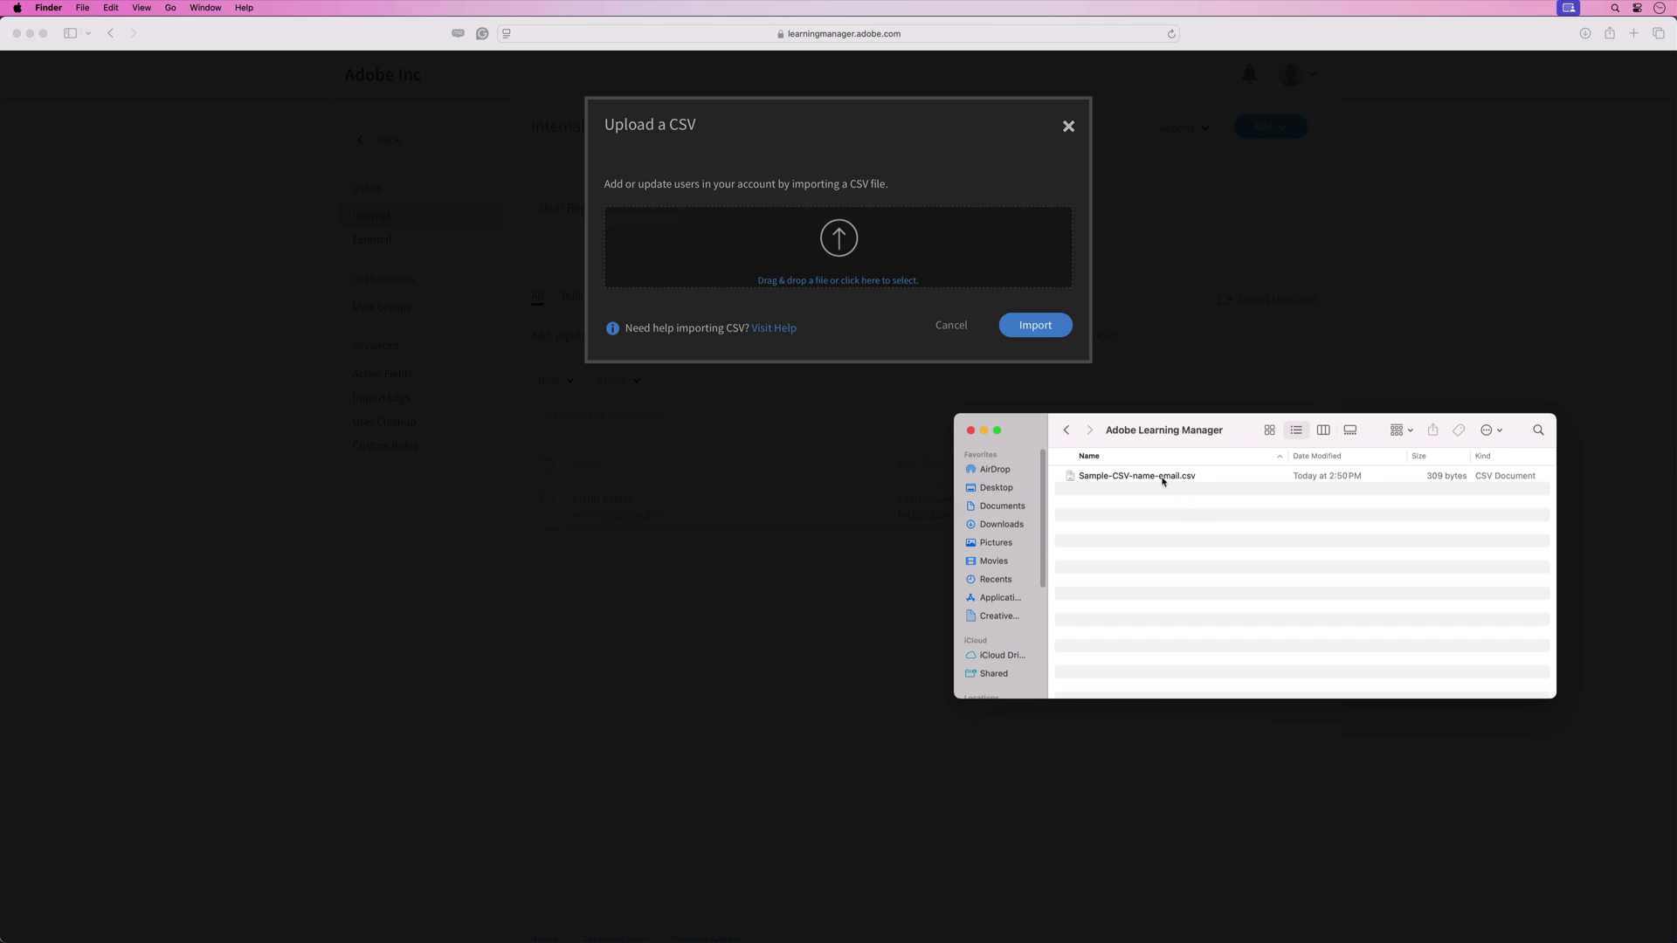
Step: Load Sample-CSV-name-email.csv, map Name and E-Mail to Employee's Name and Email, and save
drag(1162, 481, 843, 249)
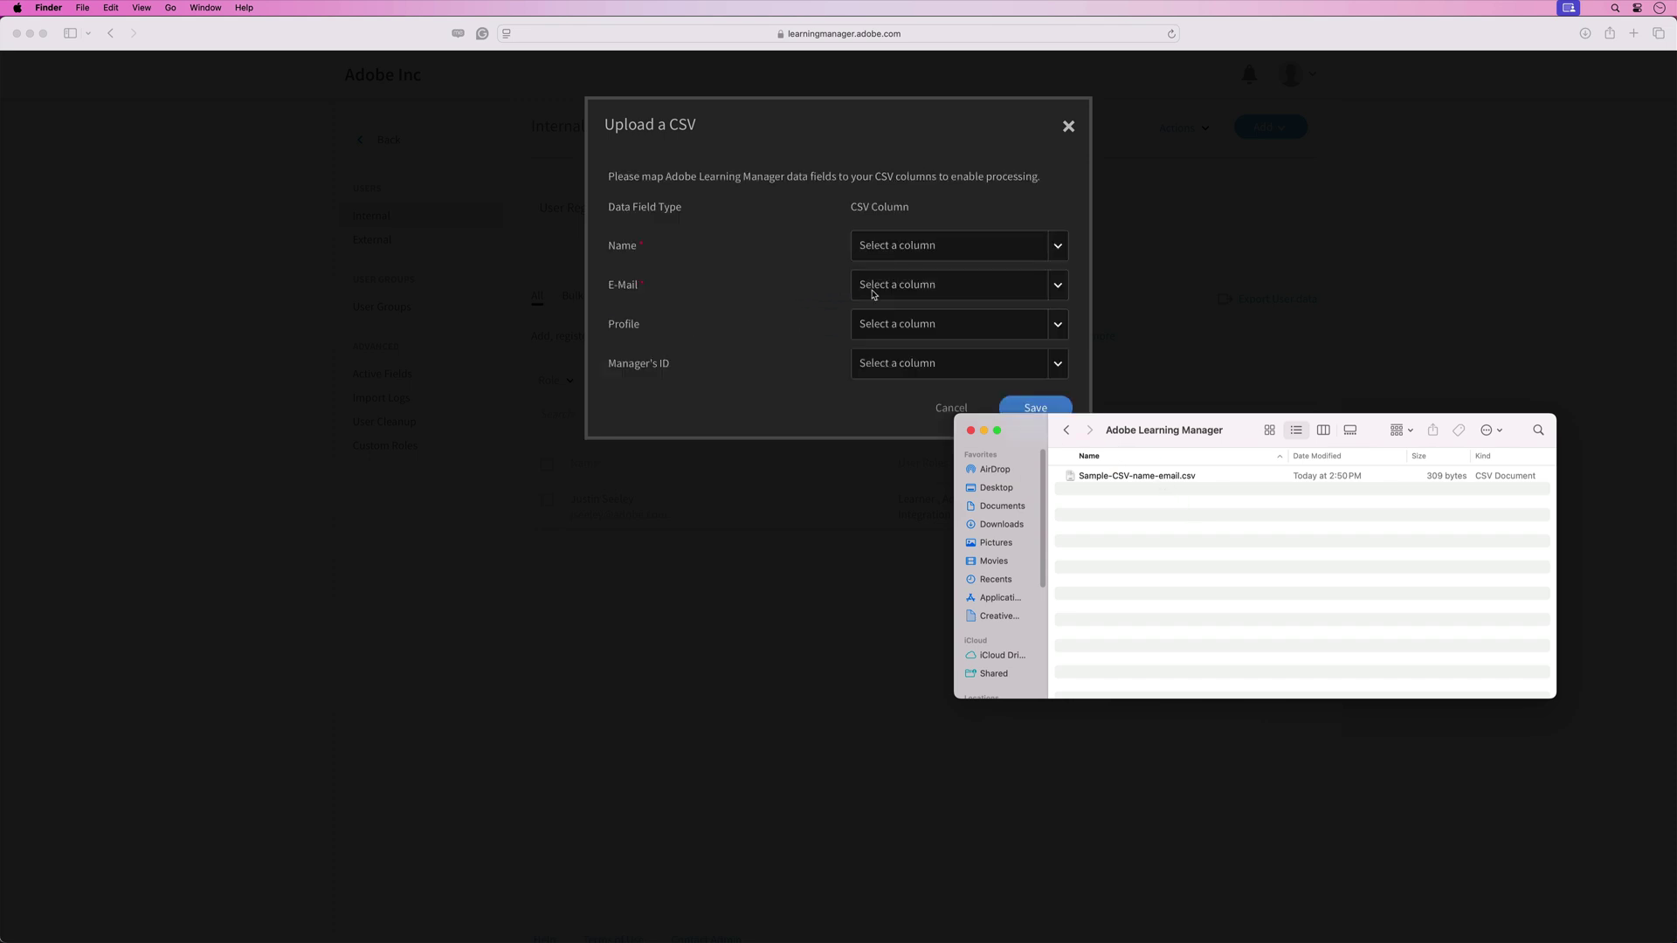
click(1056, 254)
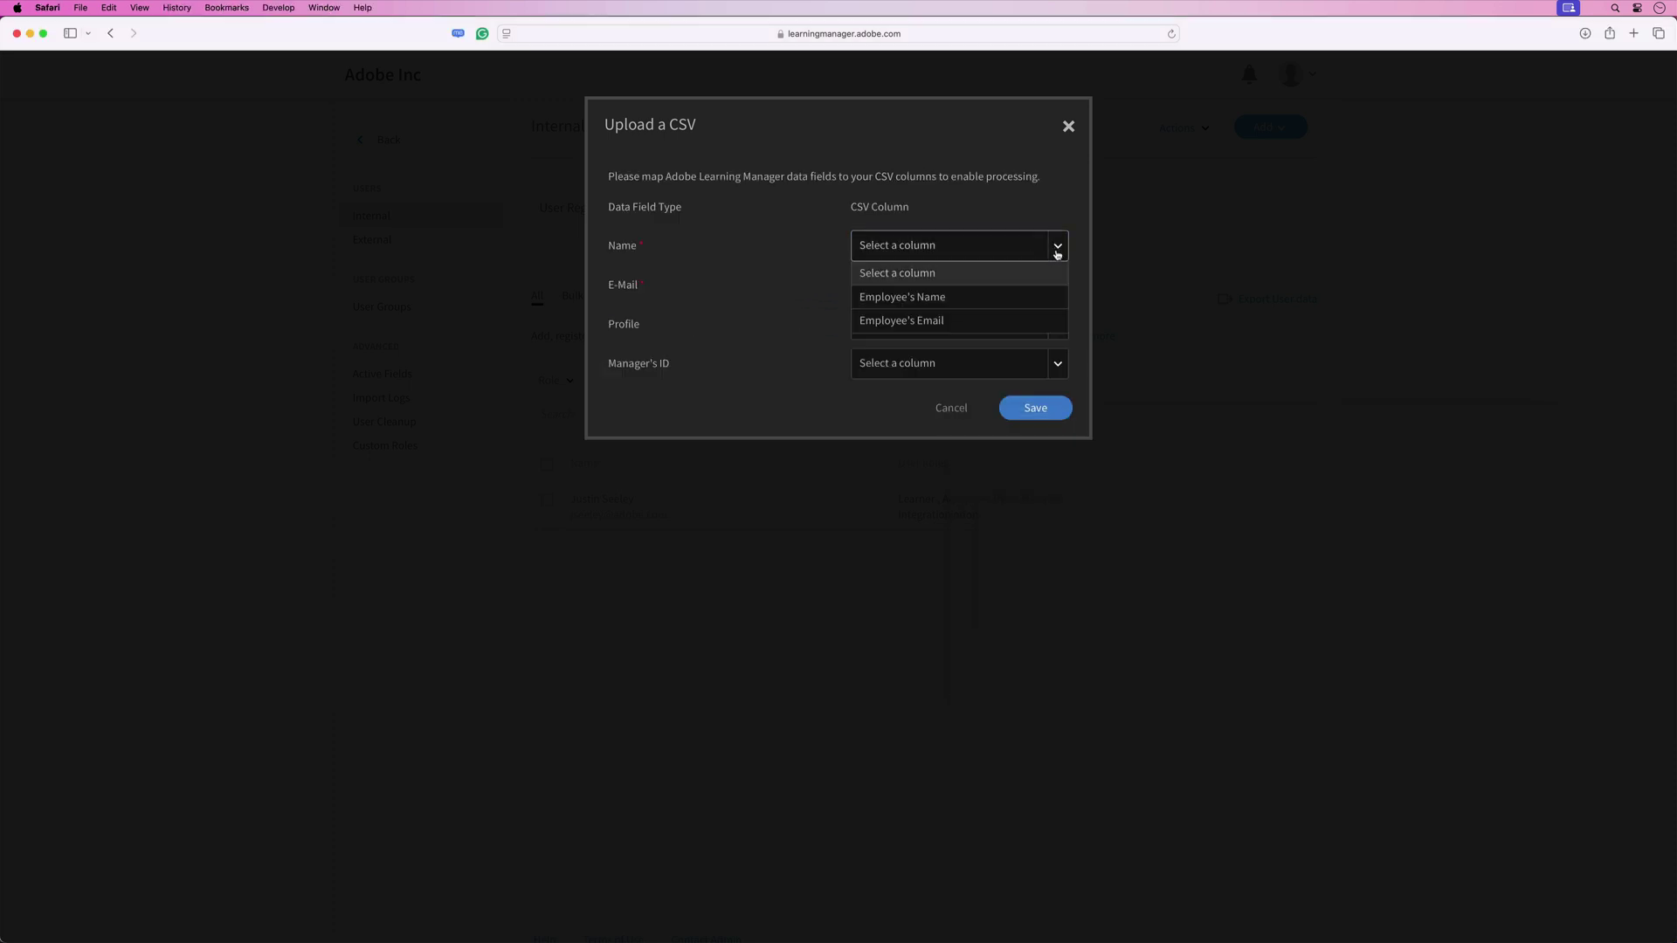
click(985, 297)
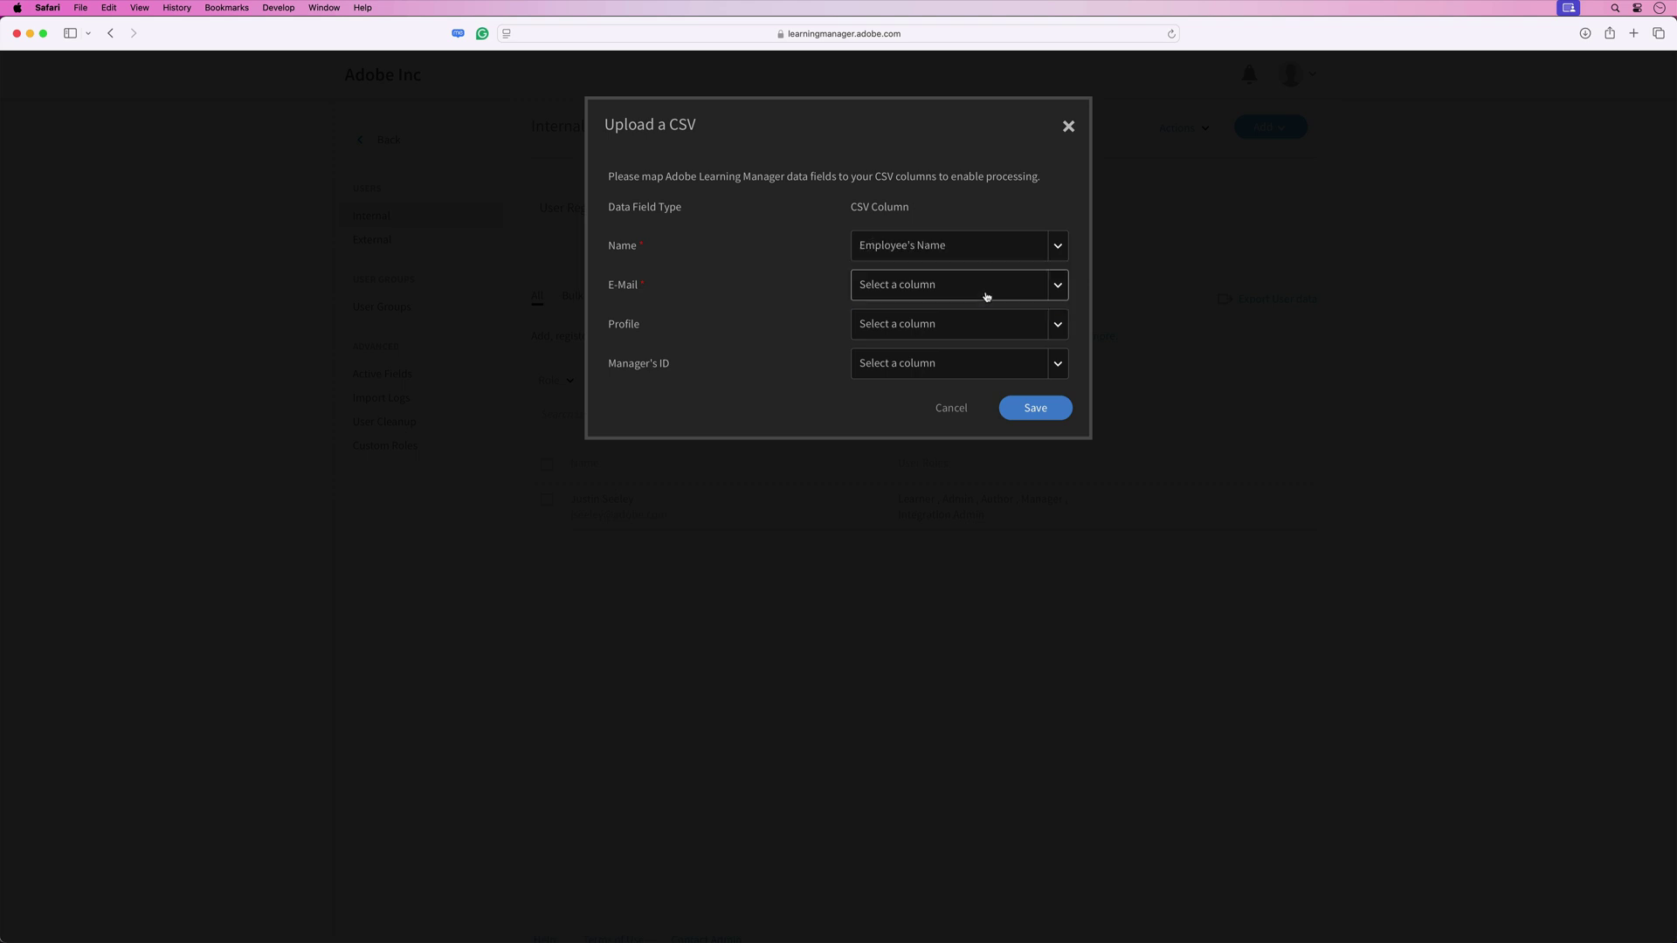
click(1056, 285)
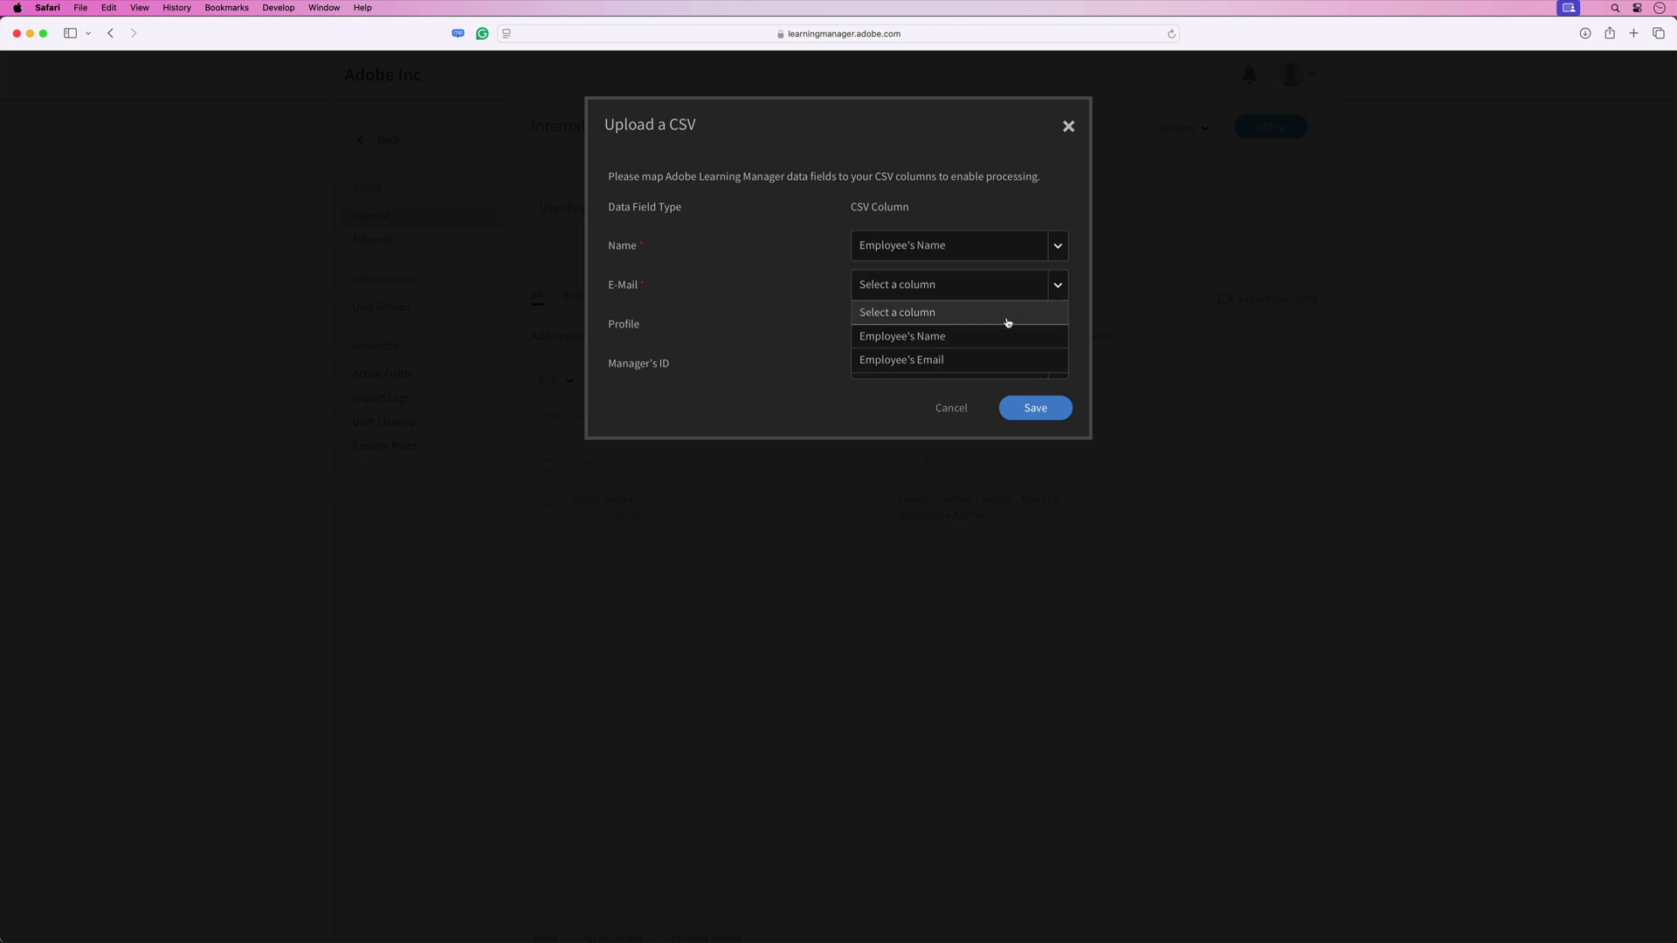
click(967, 359)
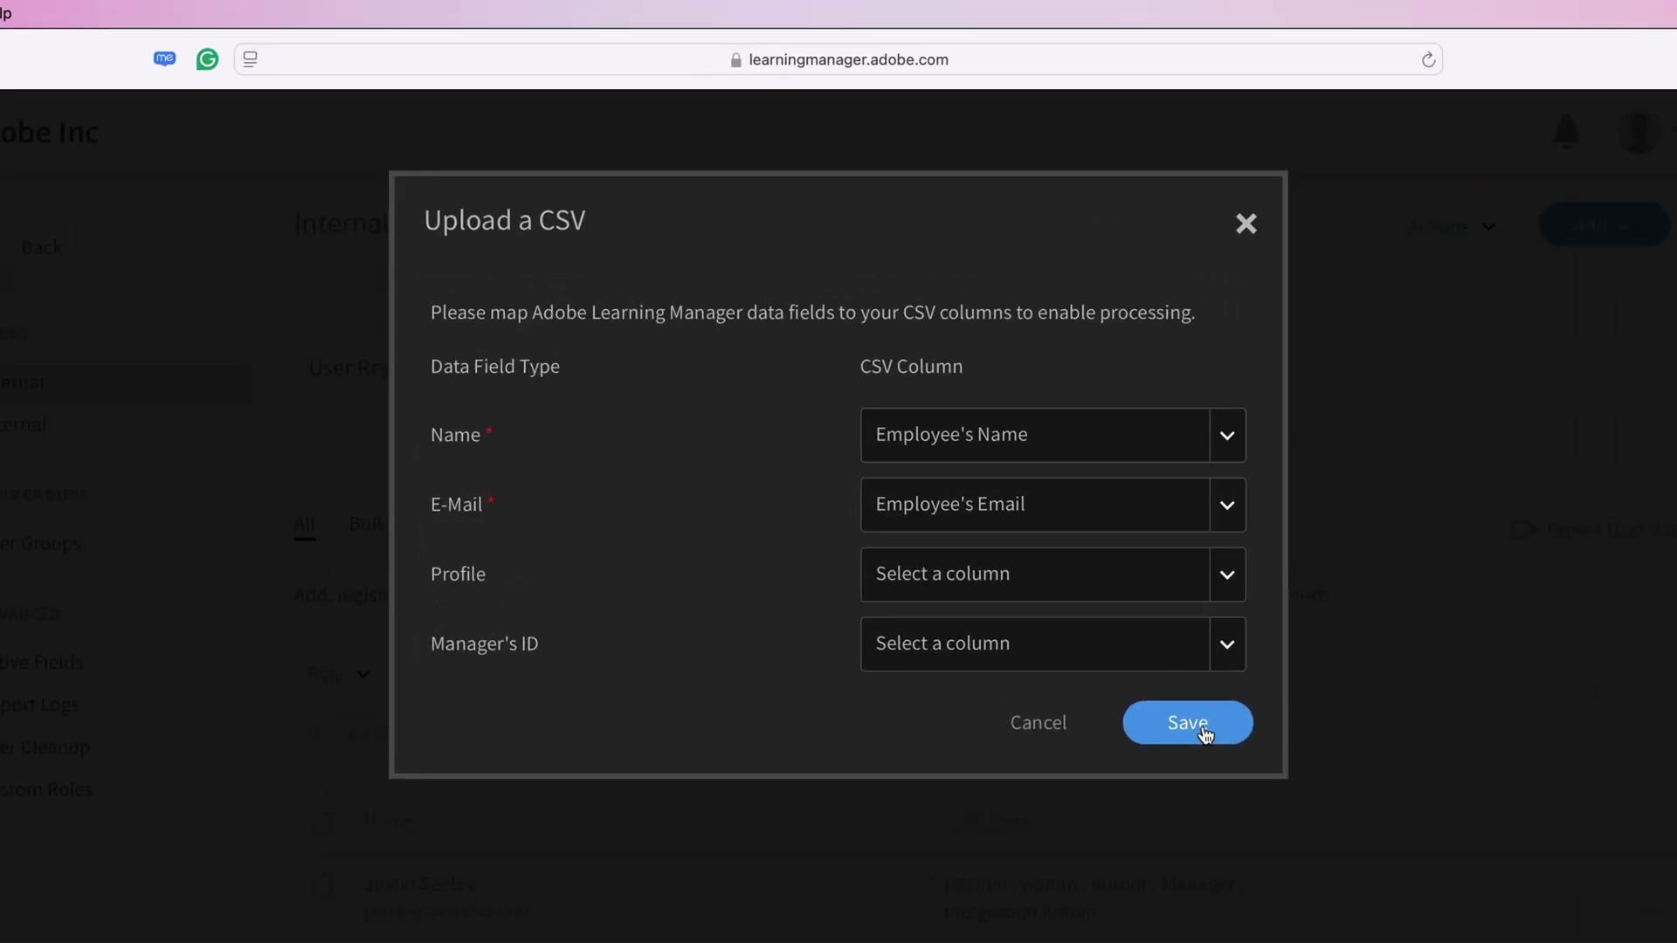
click(1203, 735)
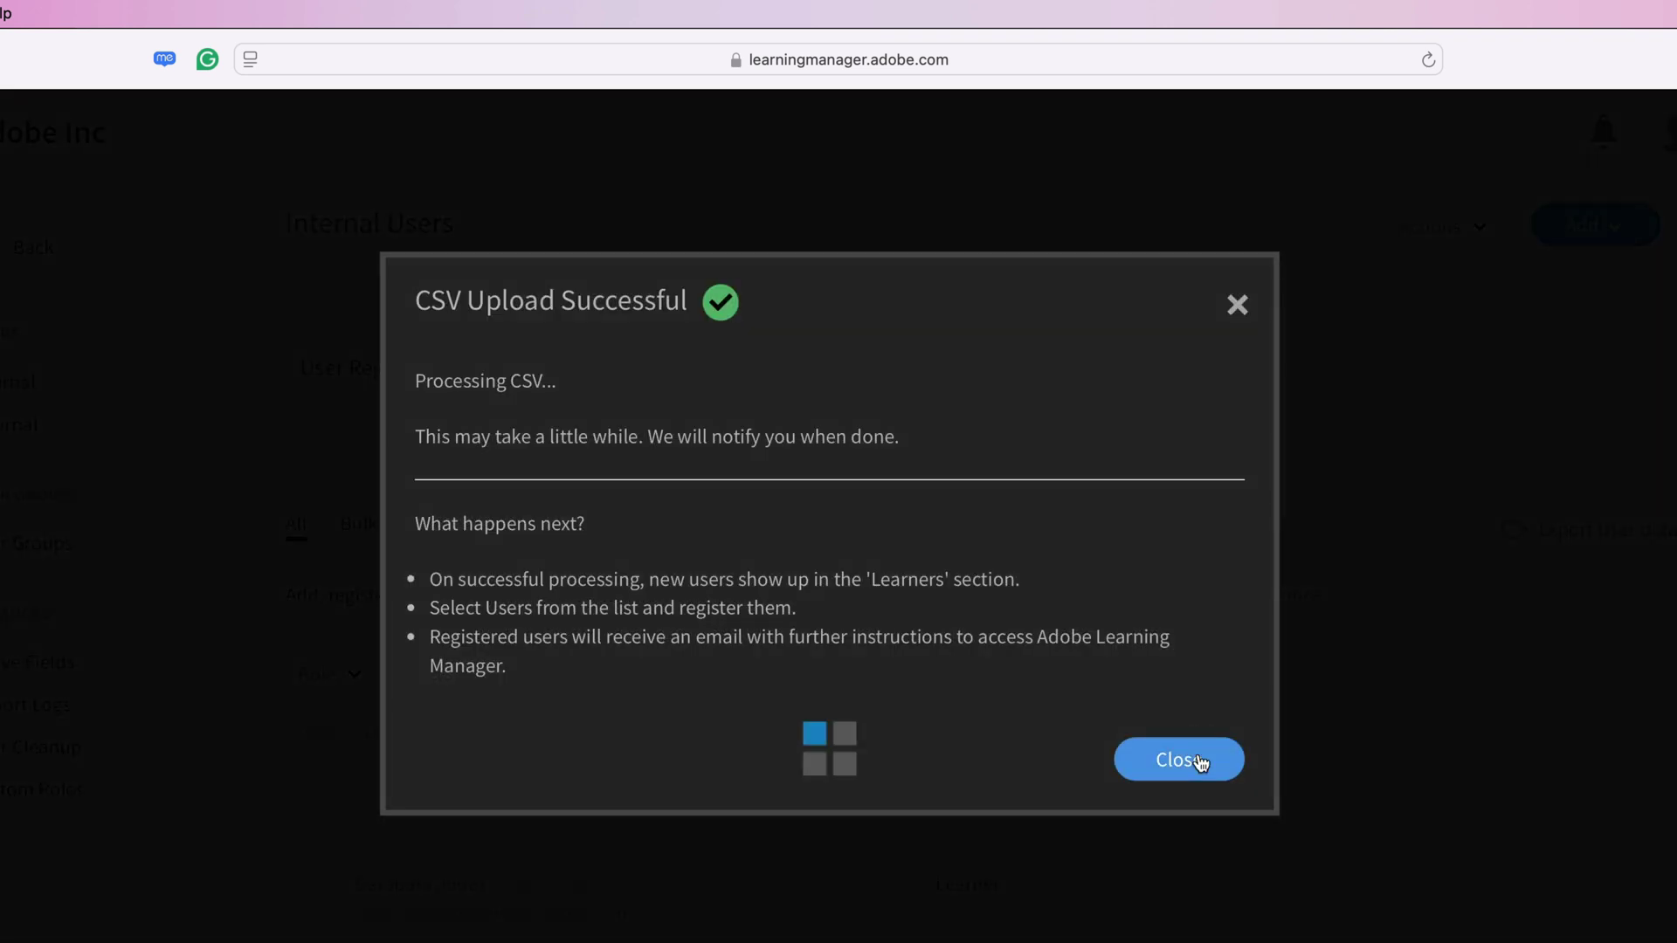
Step: Close the CSV Upload Successful dialog to show the imported unregistered learners
click(1200, 762)
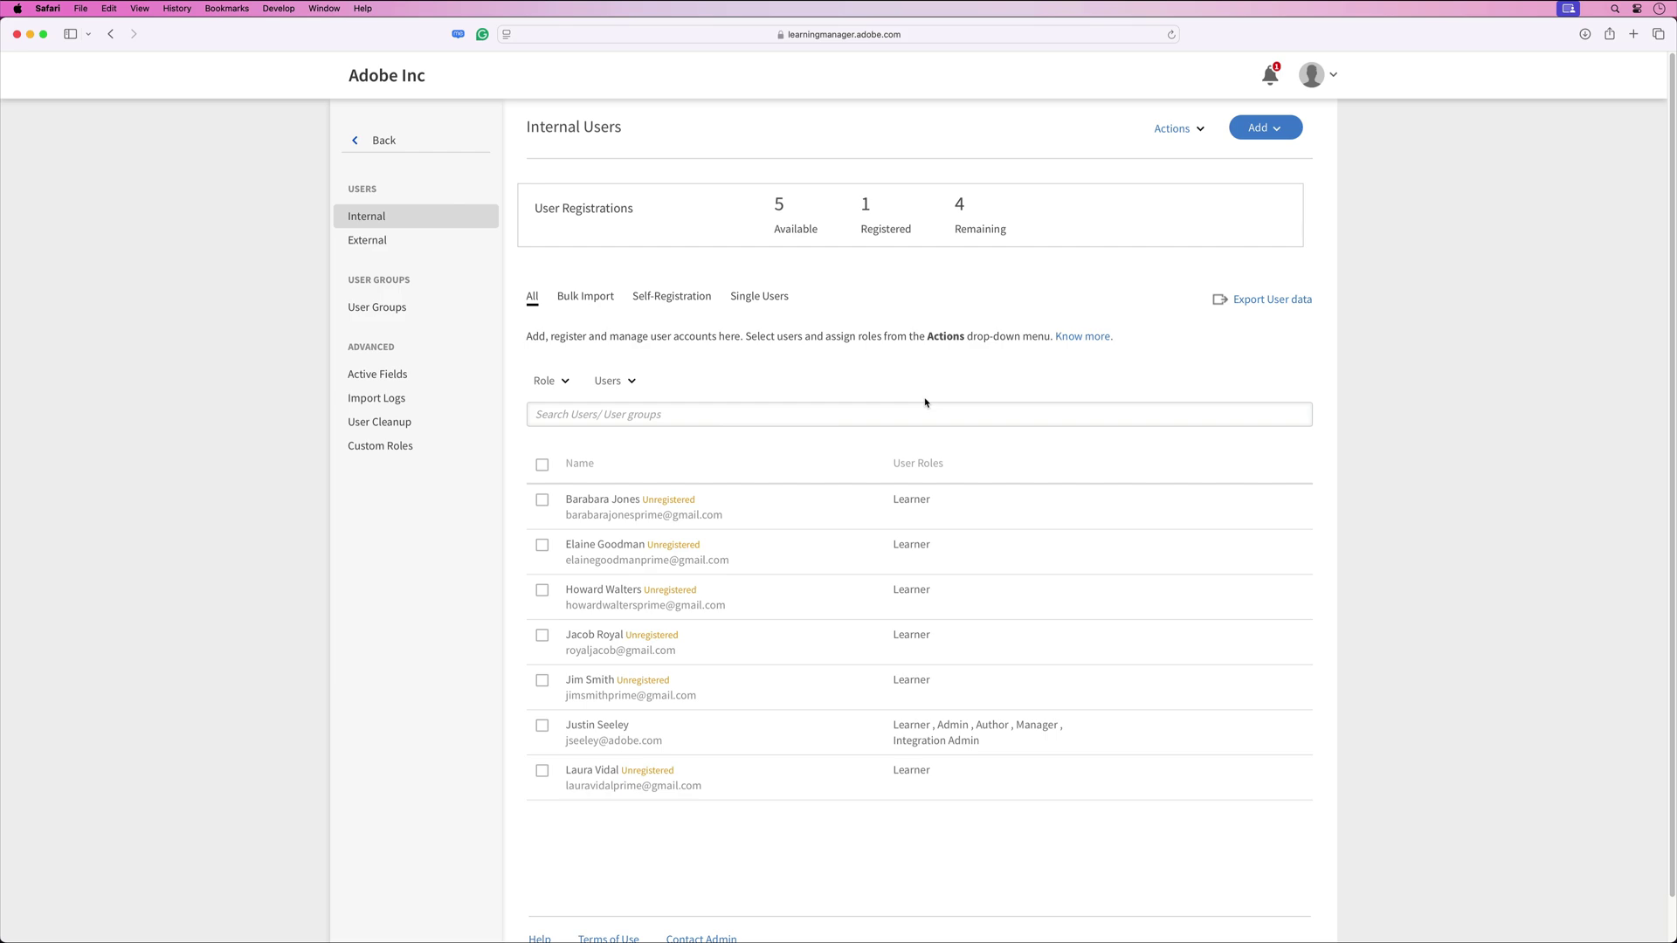
click(1265, 127)
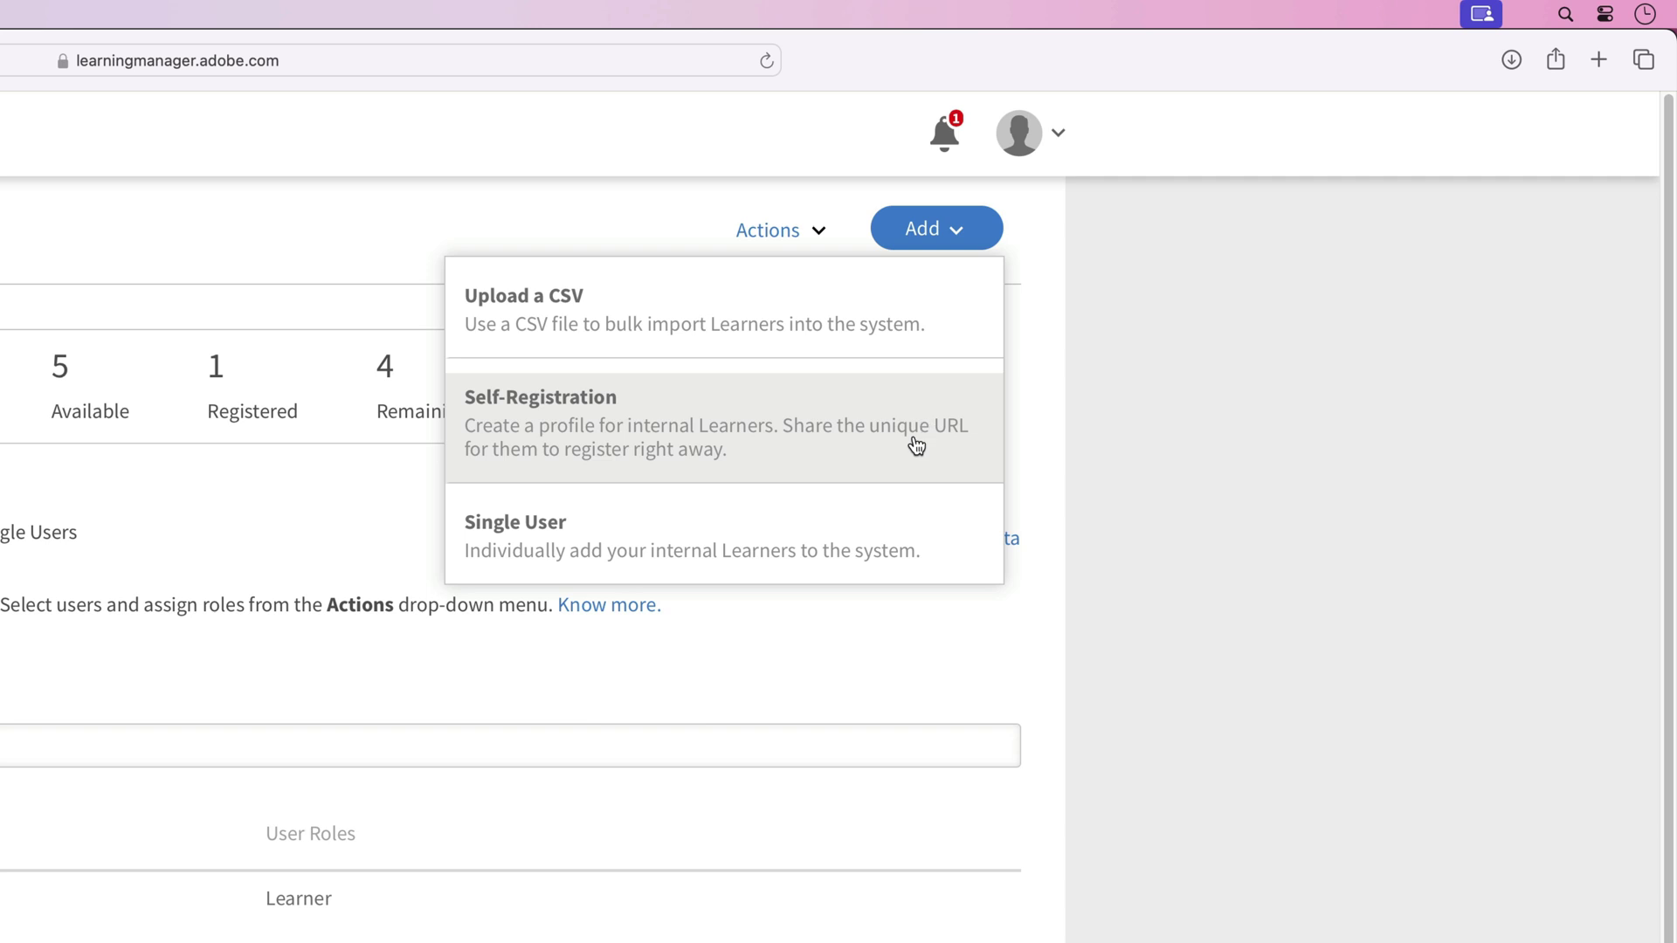
click(916, 448)
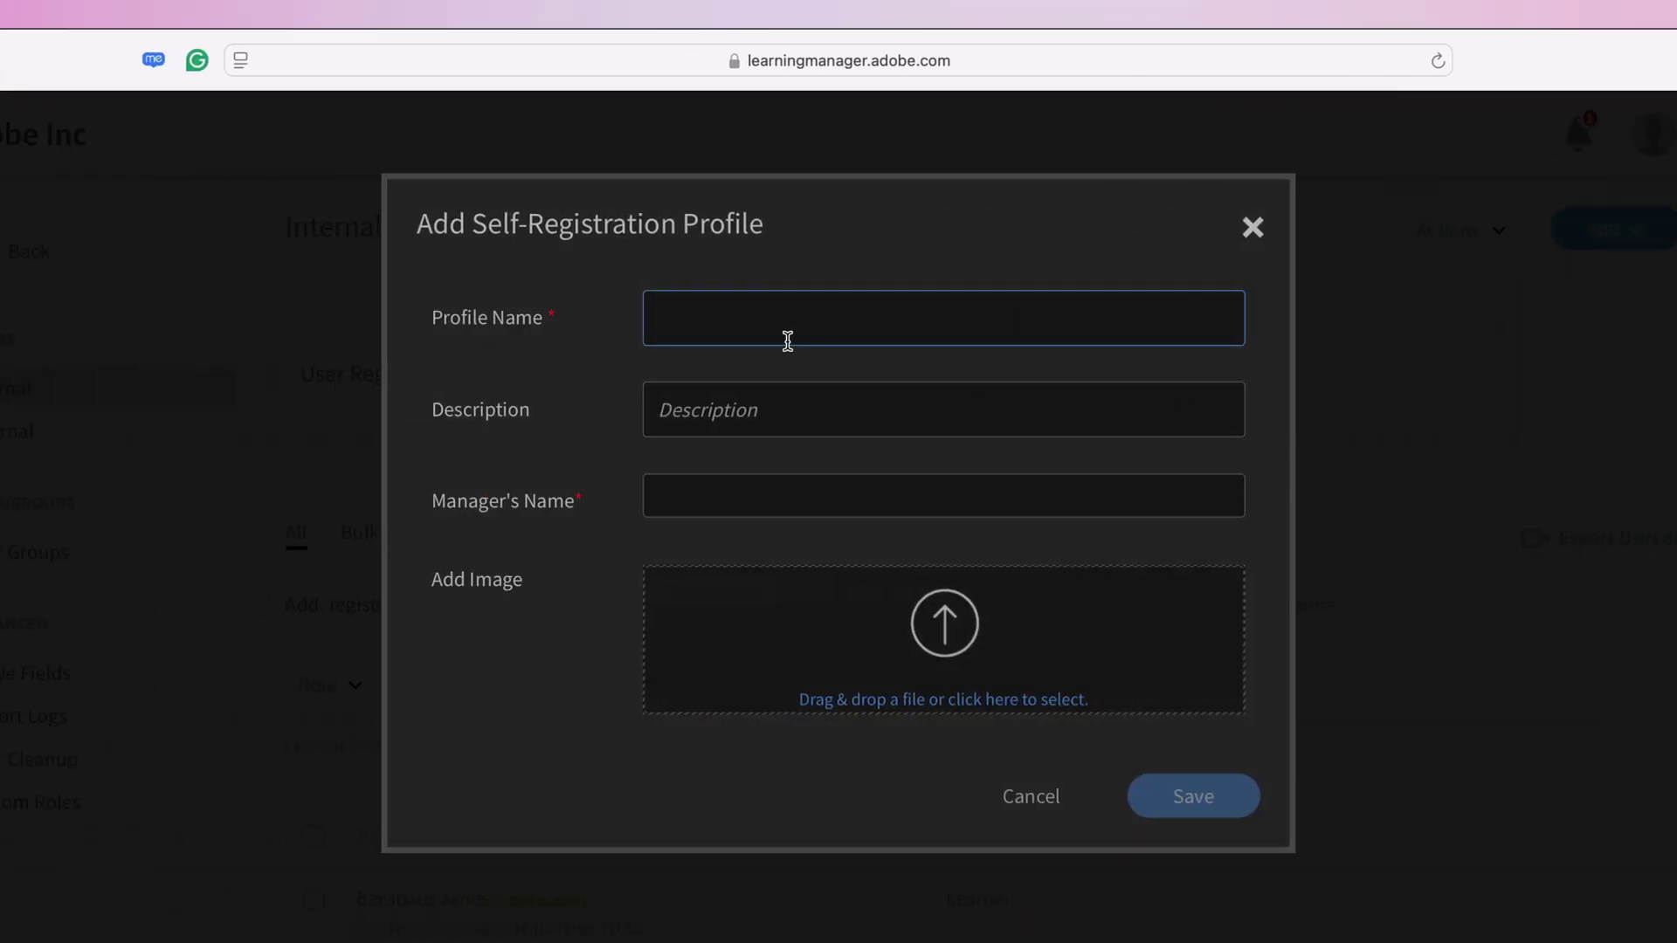
text(John Smith)
key(Tab)
key(Tab)
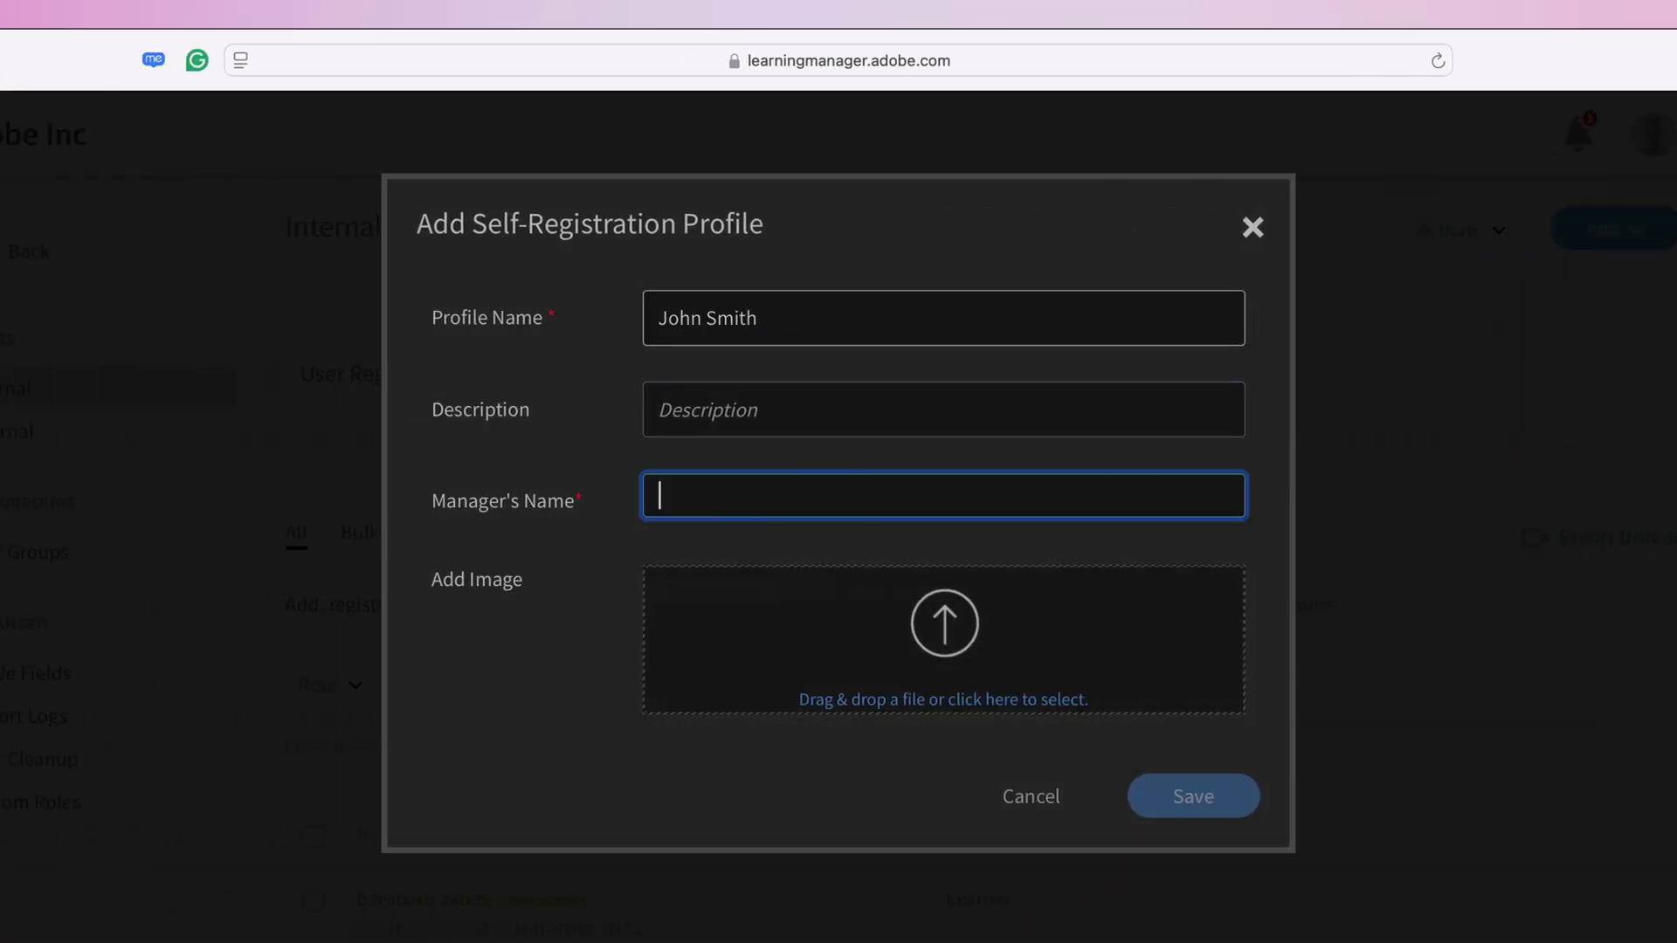
click(779, 595)
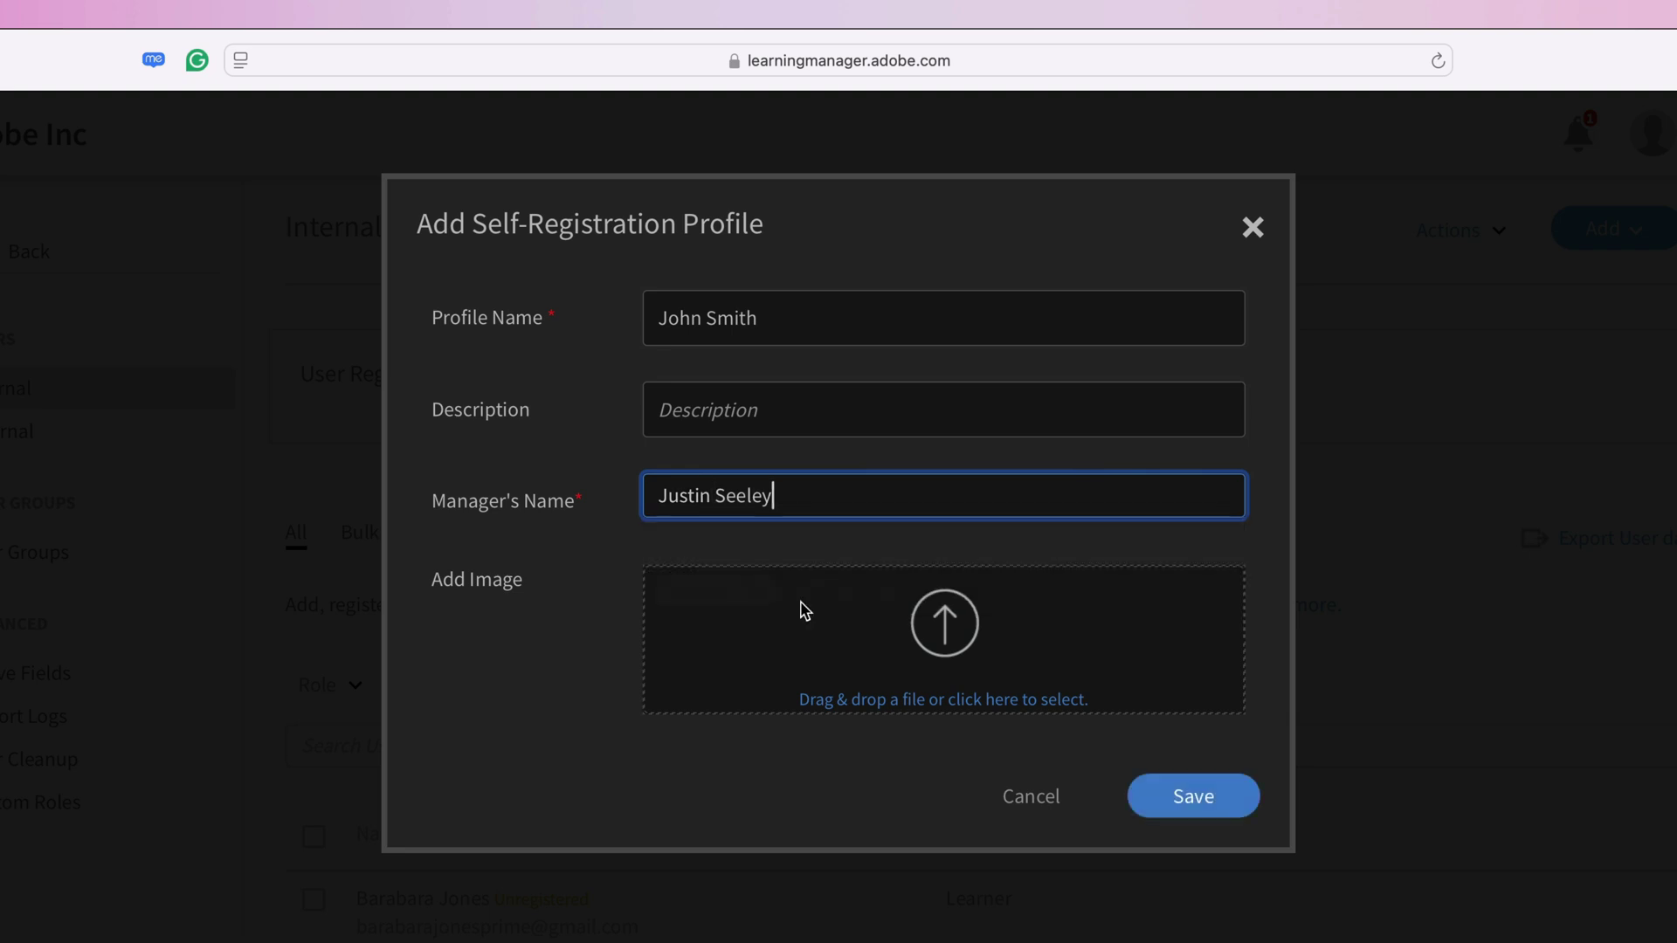
Step: Save the John Smith profile, select its share URL, and close the confirmation
click(1215, 815)
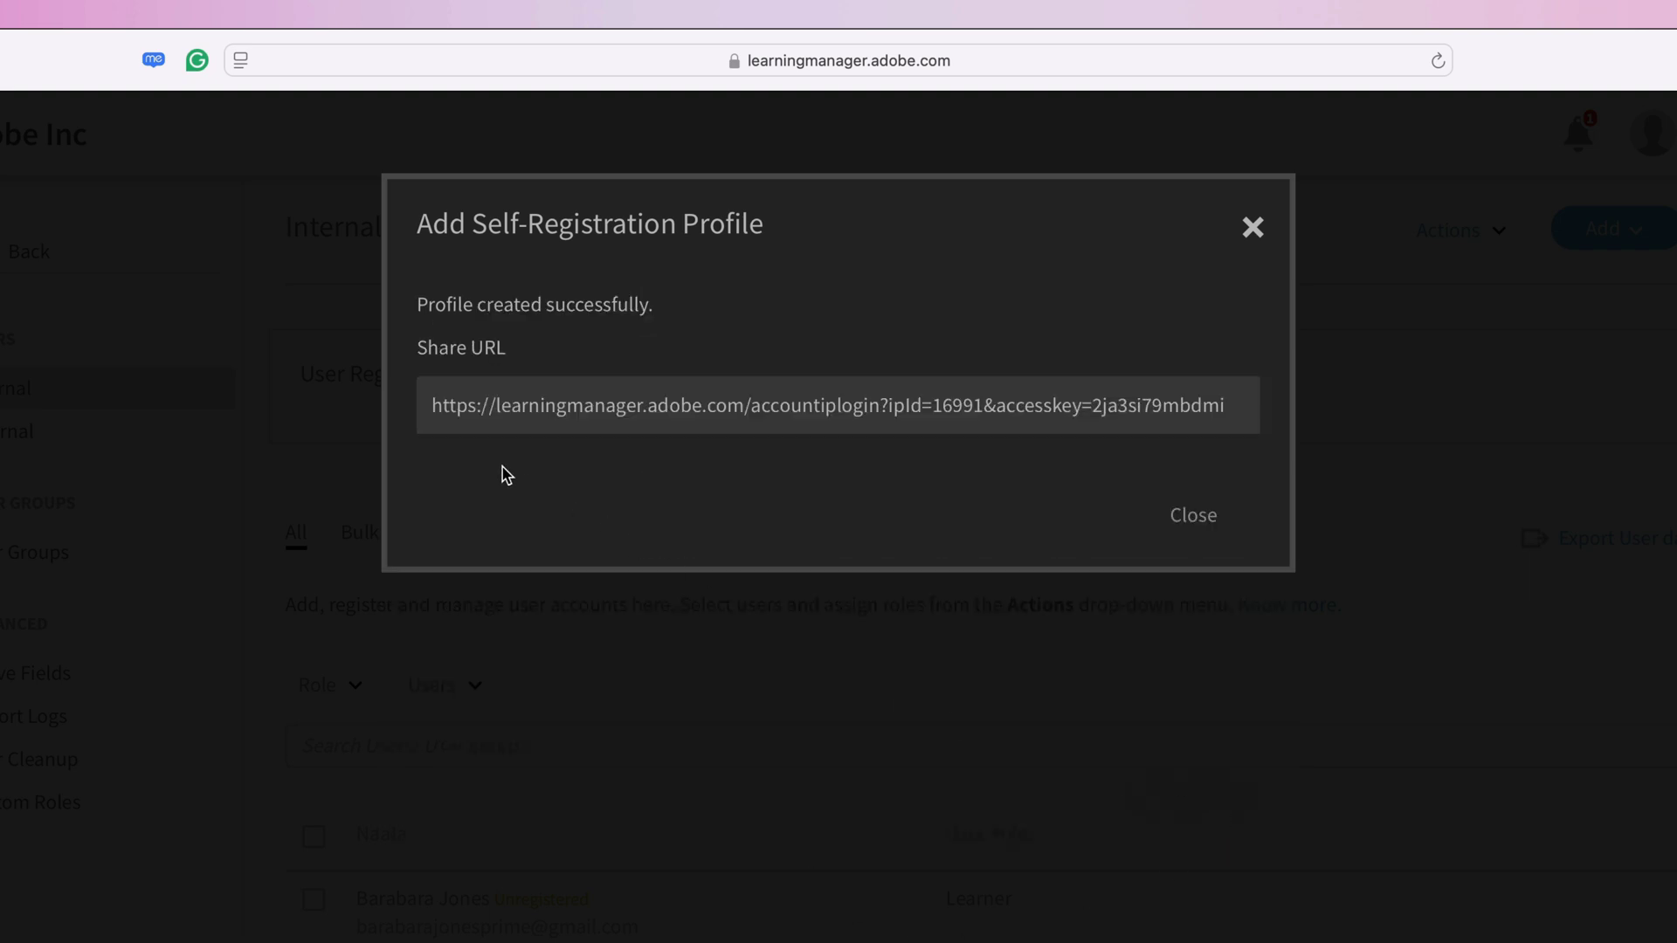
drag(430, 414, 1229, 423)
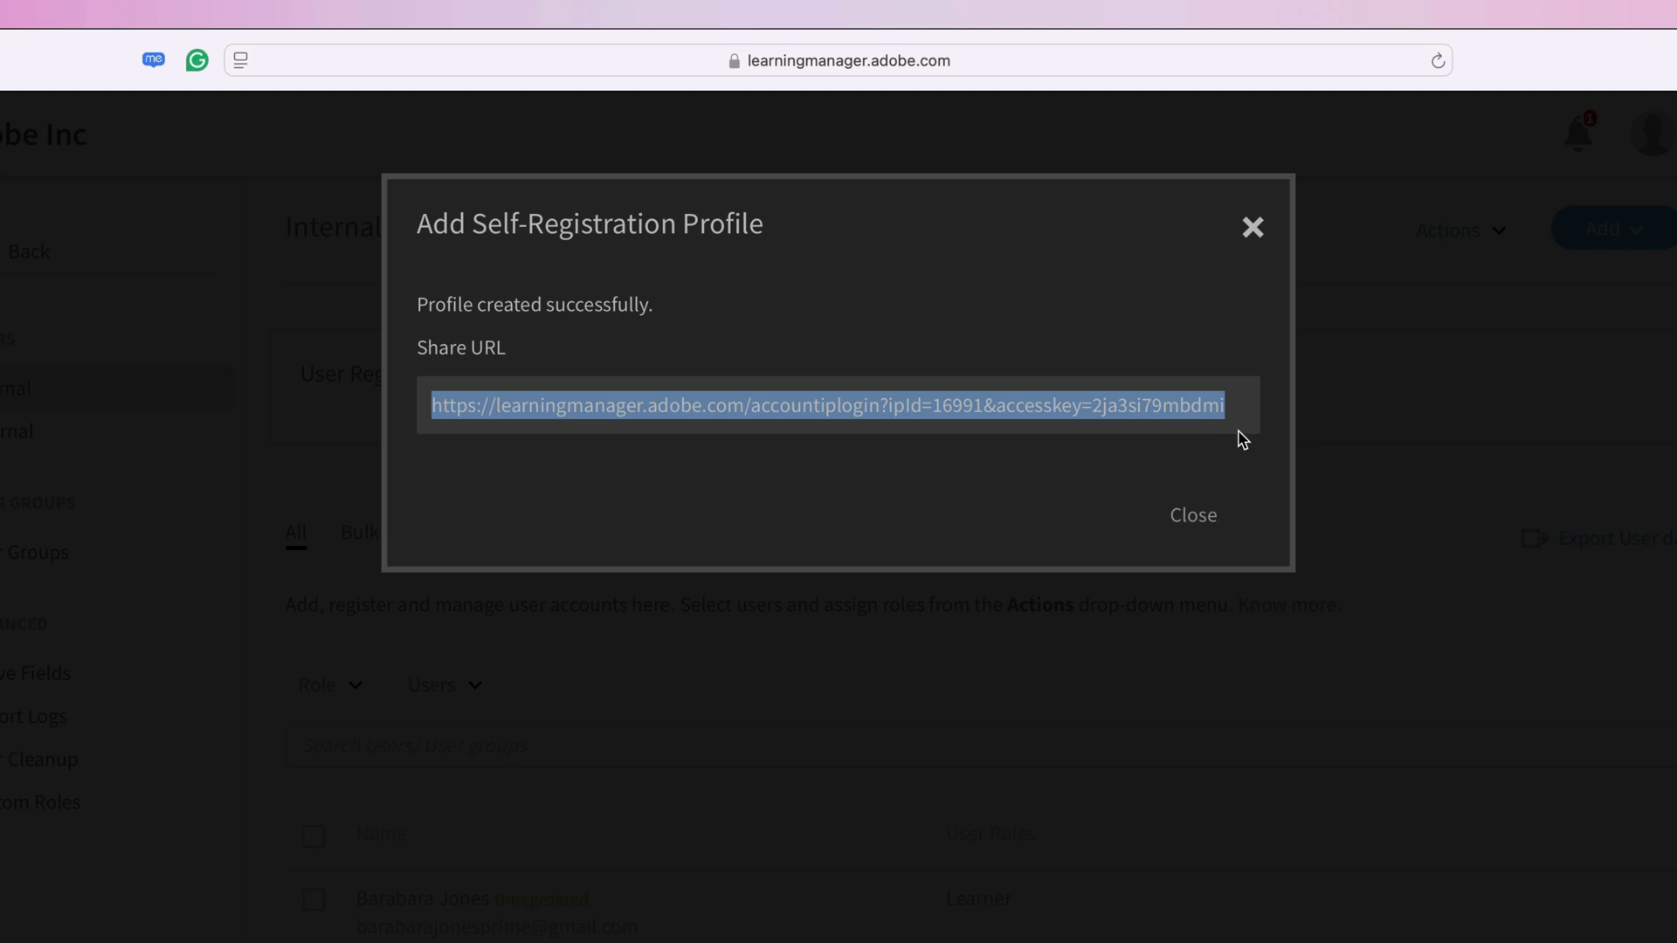
click(1186, 522)
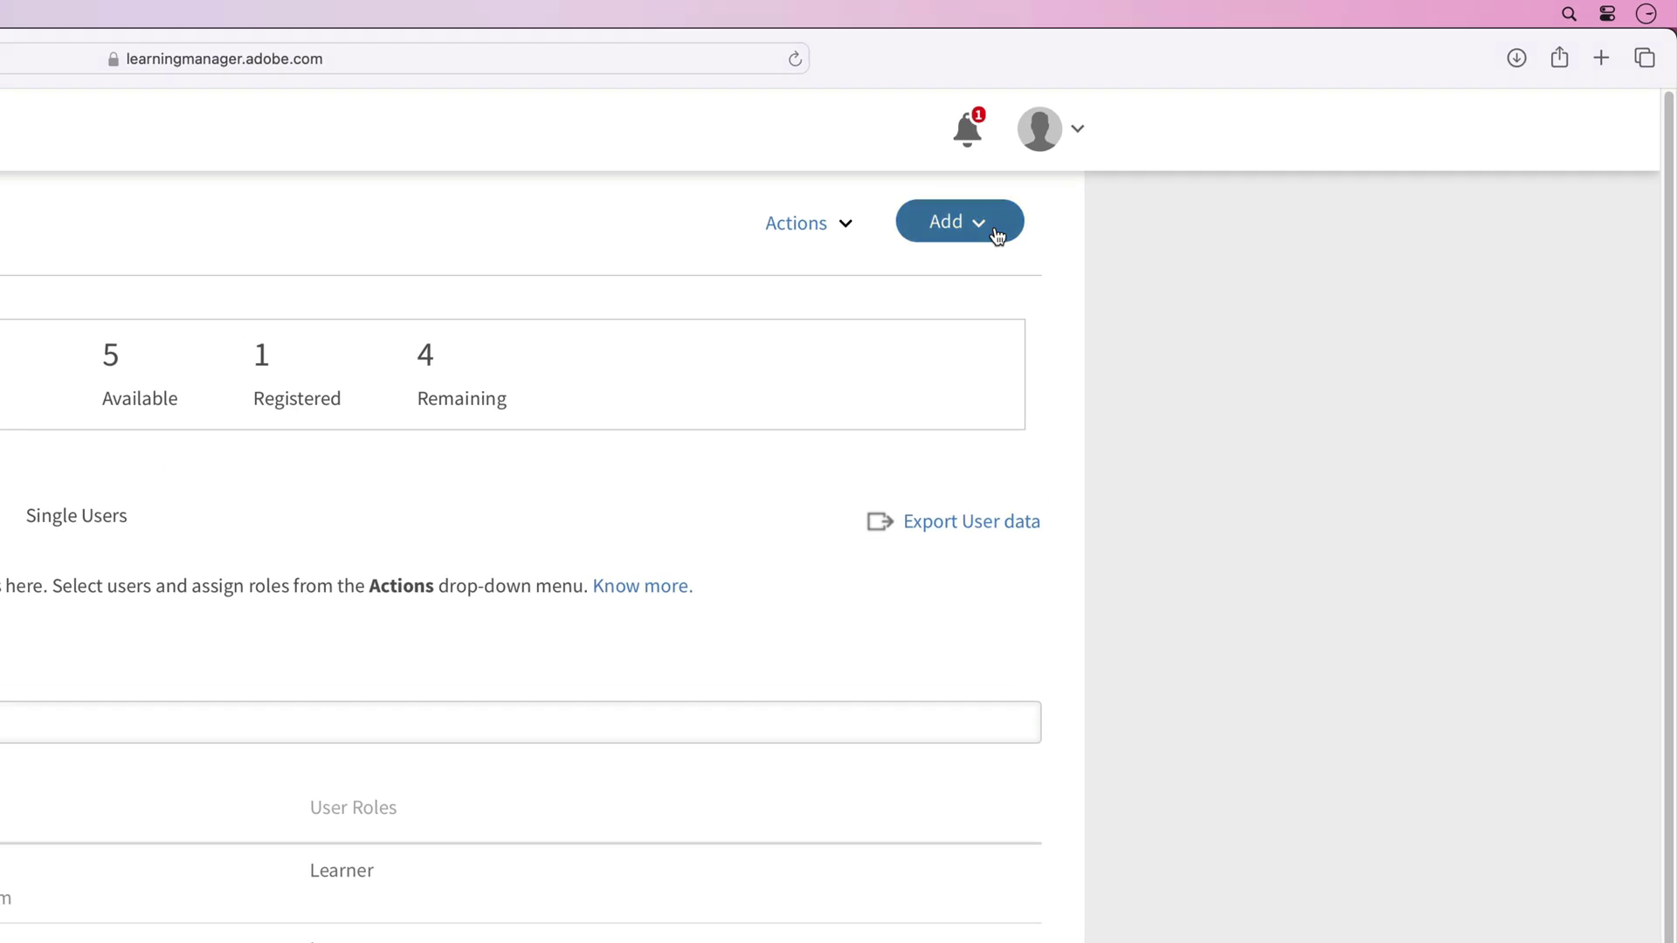
click(995, 235)
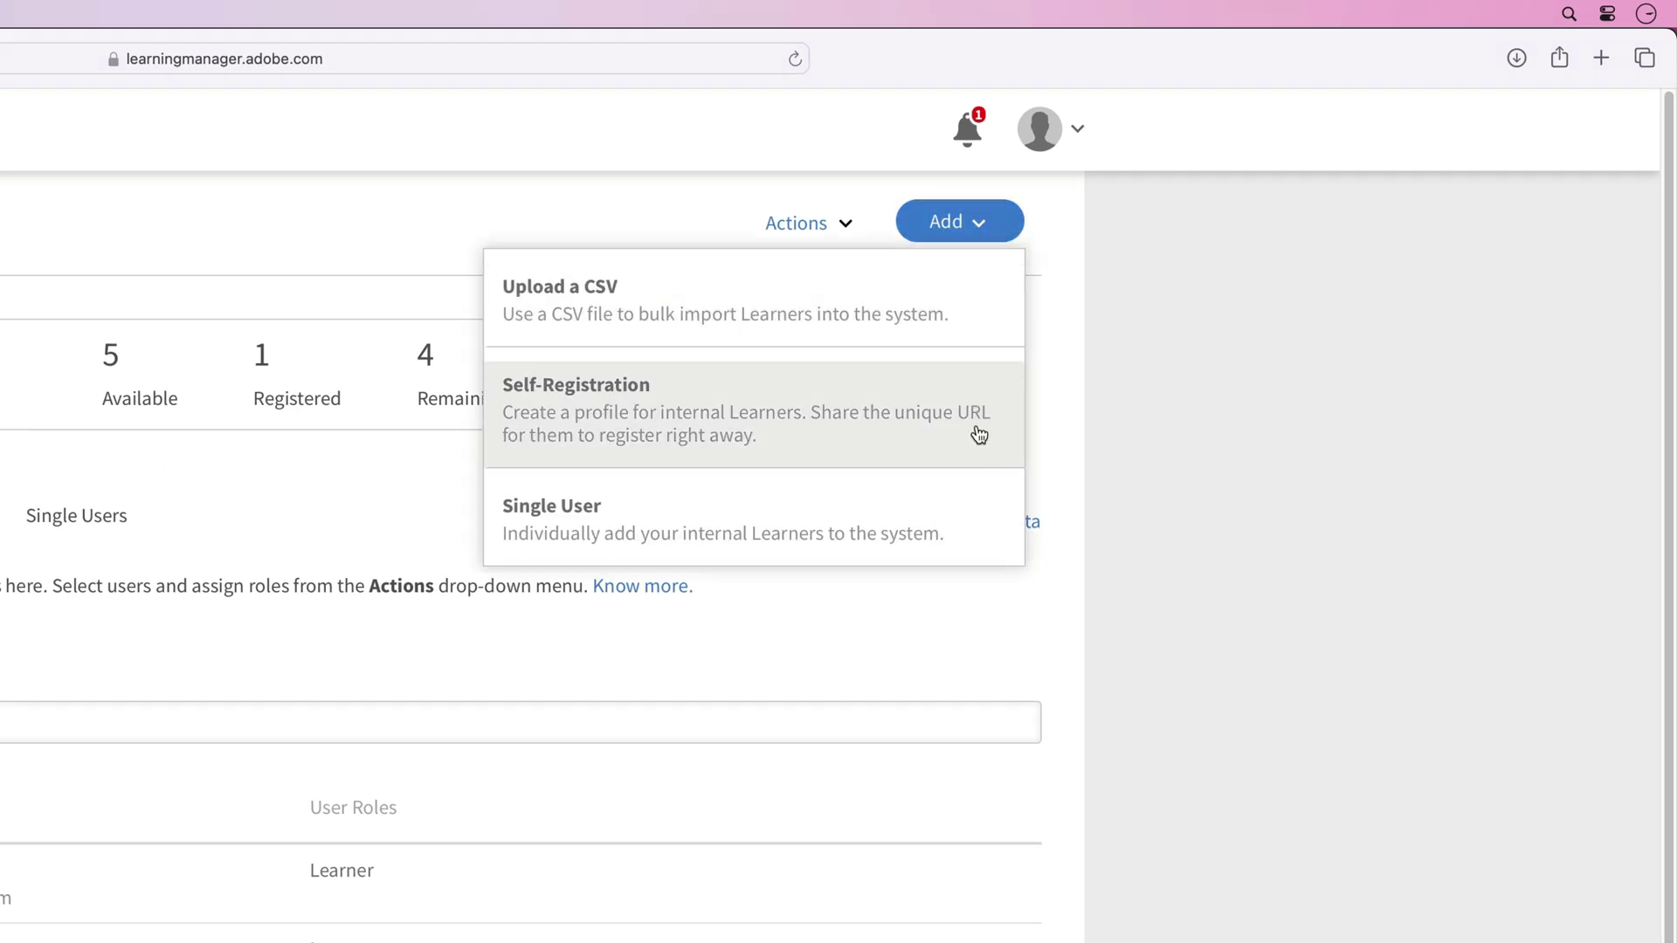
click(972, 528)
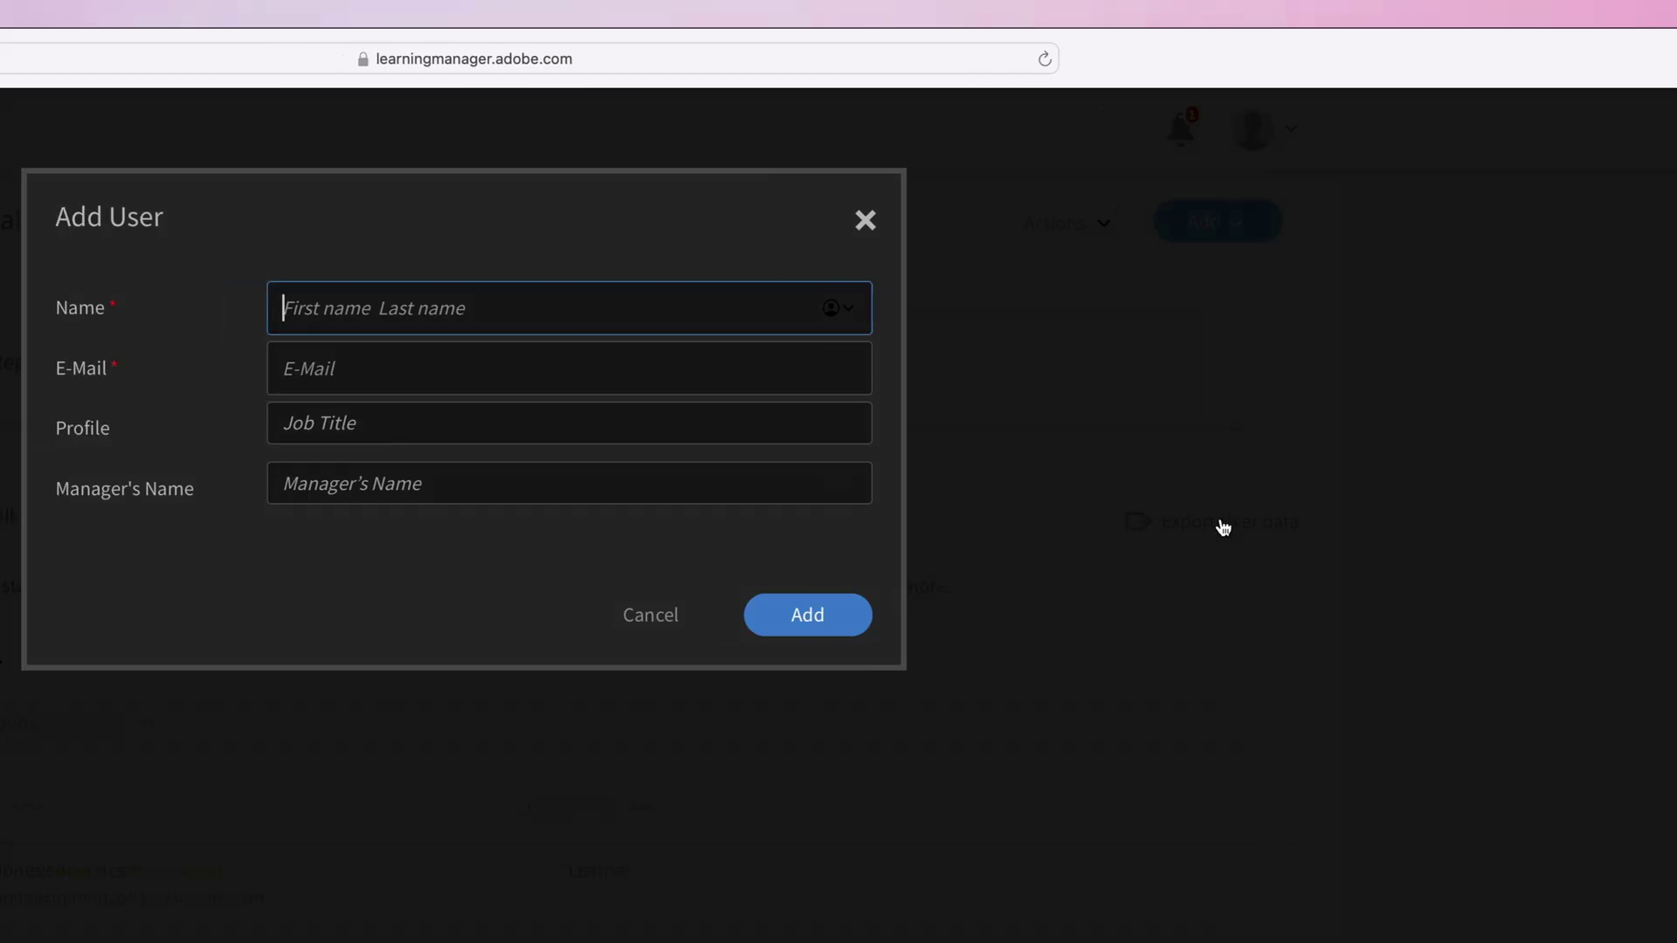
key(Tab)
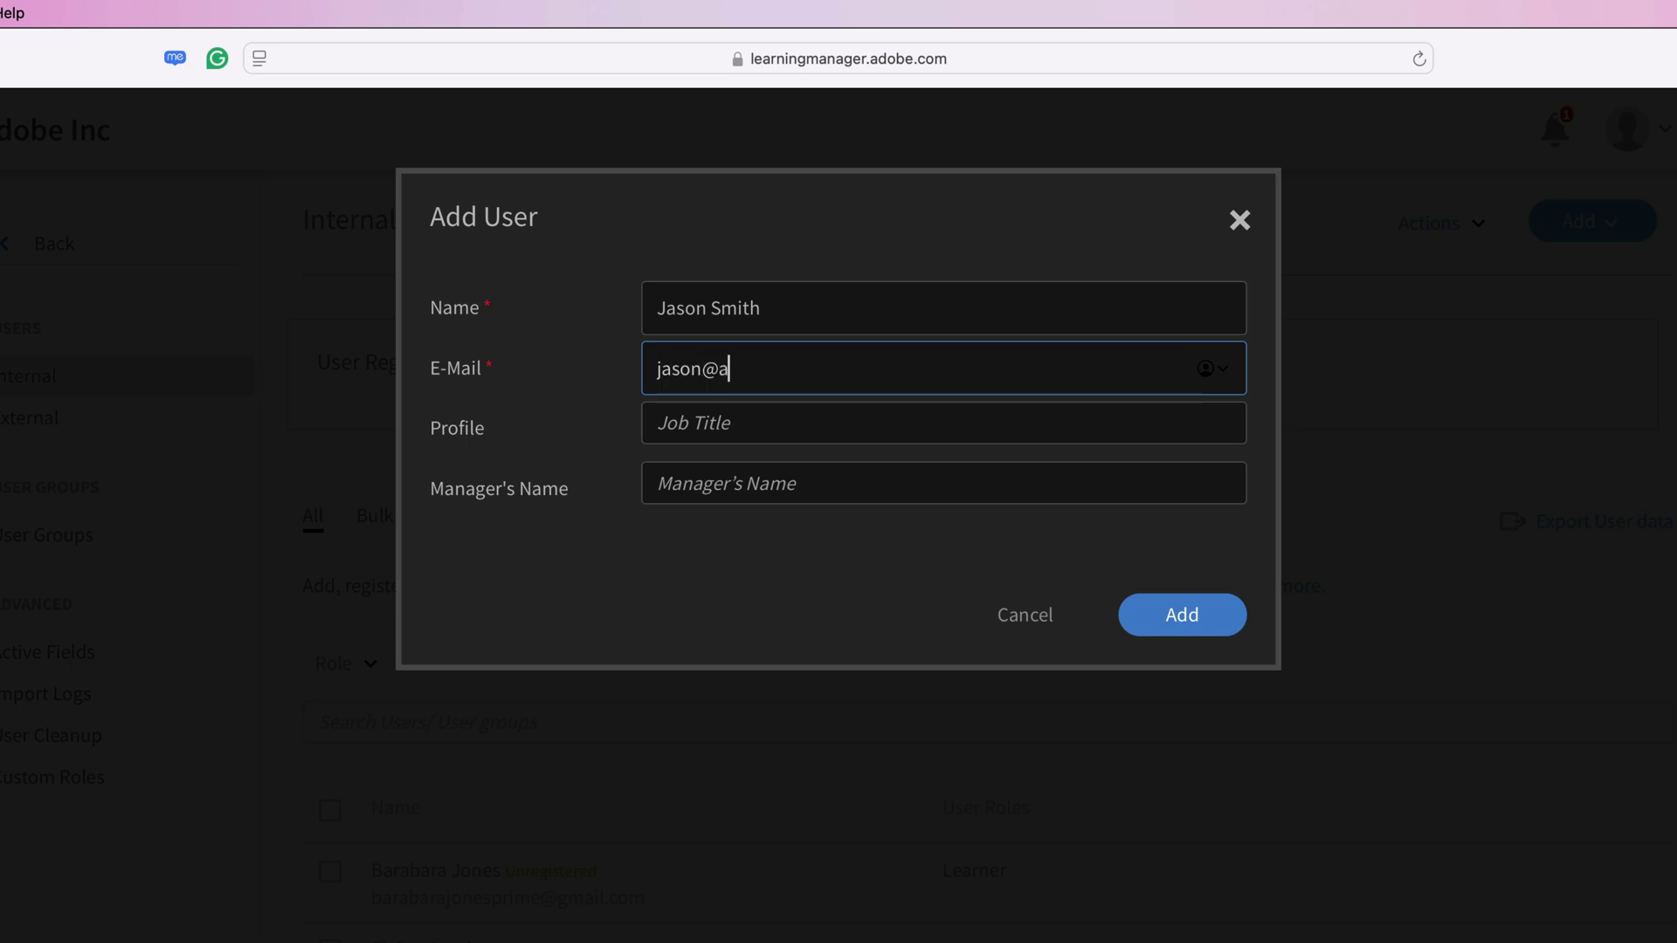
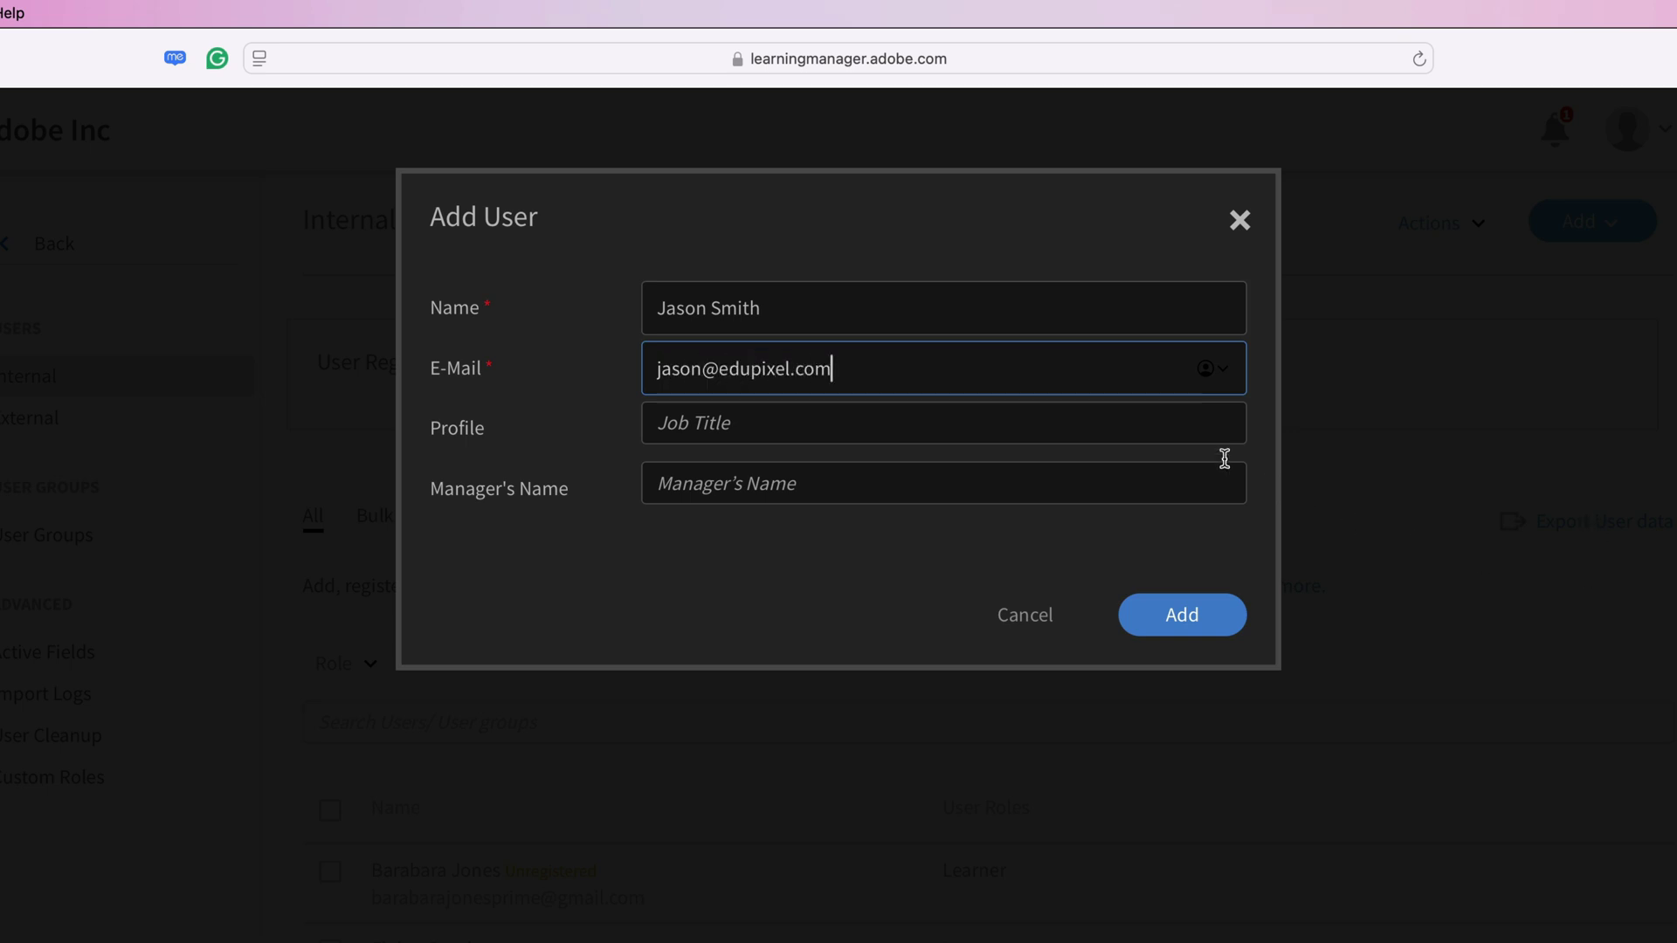
click(1196, 431)
click(1196, 484)
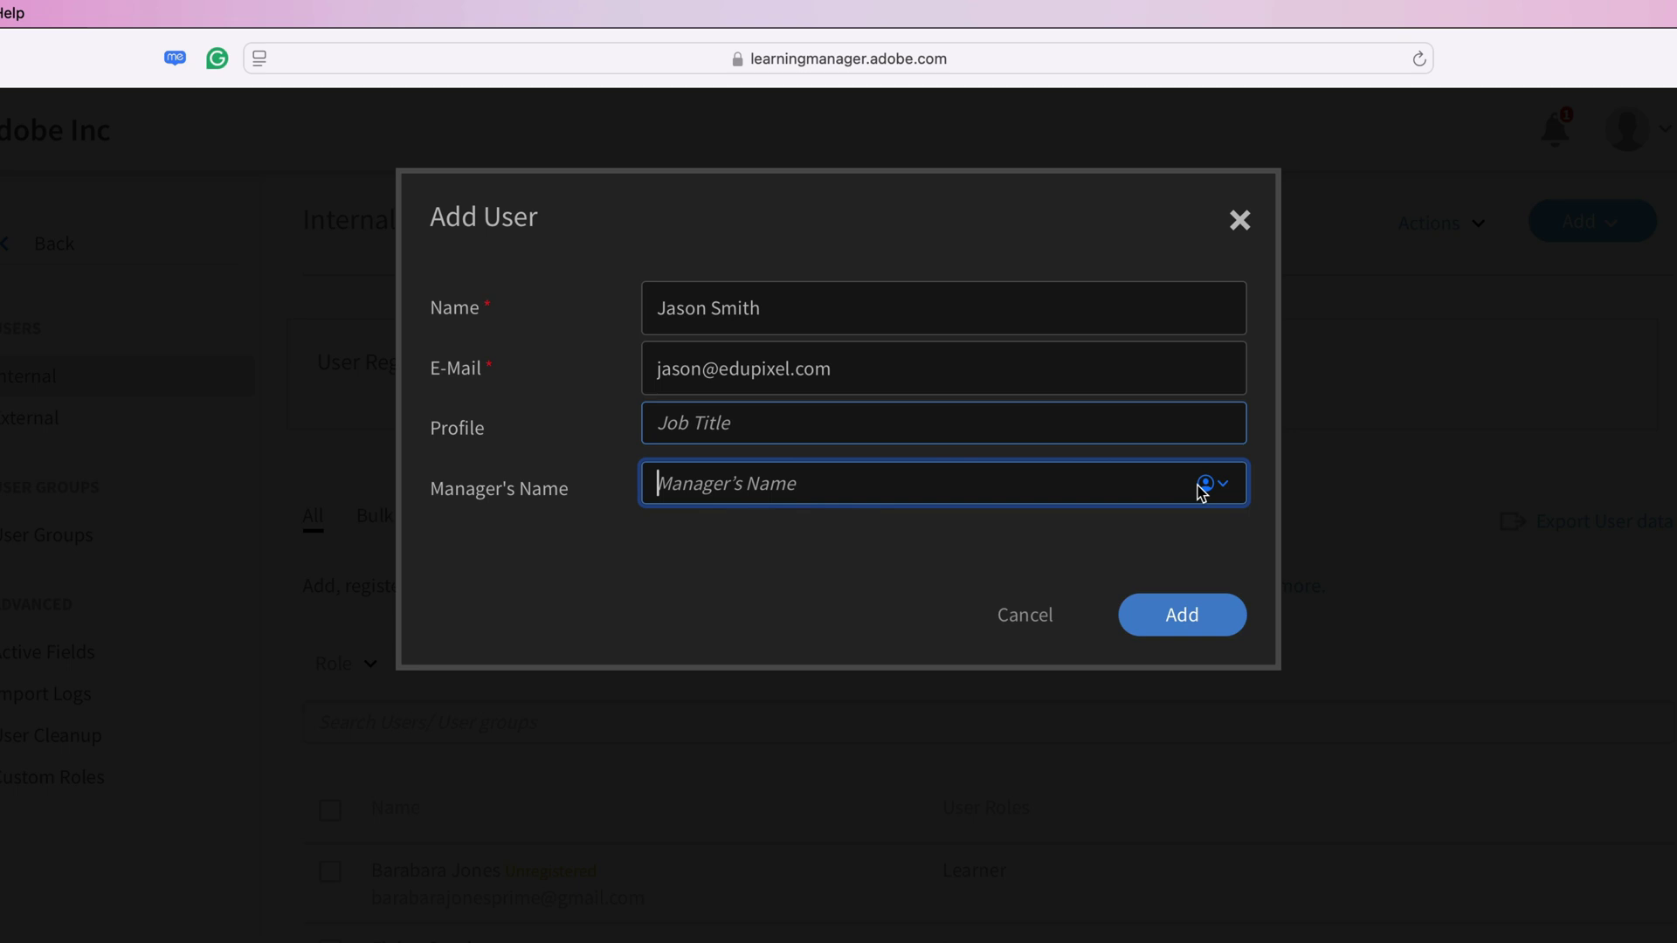
click(1194, 627)
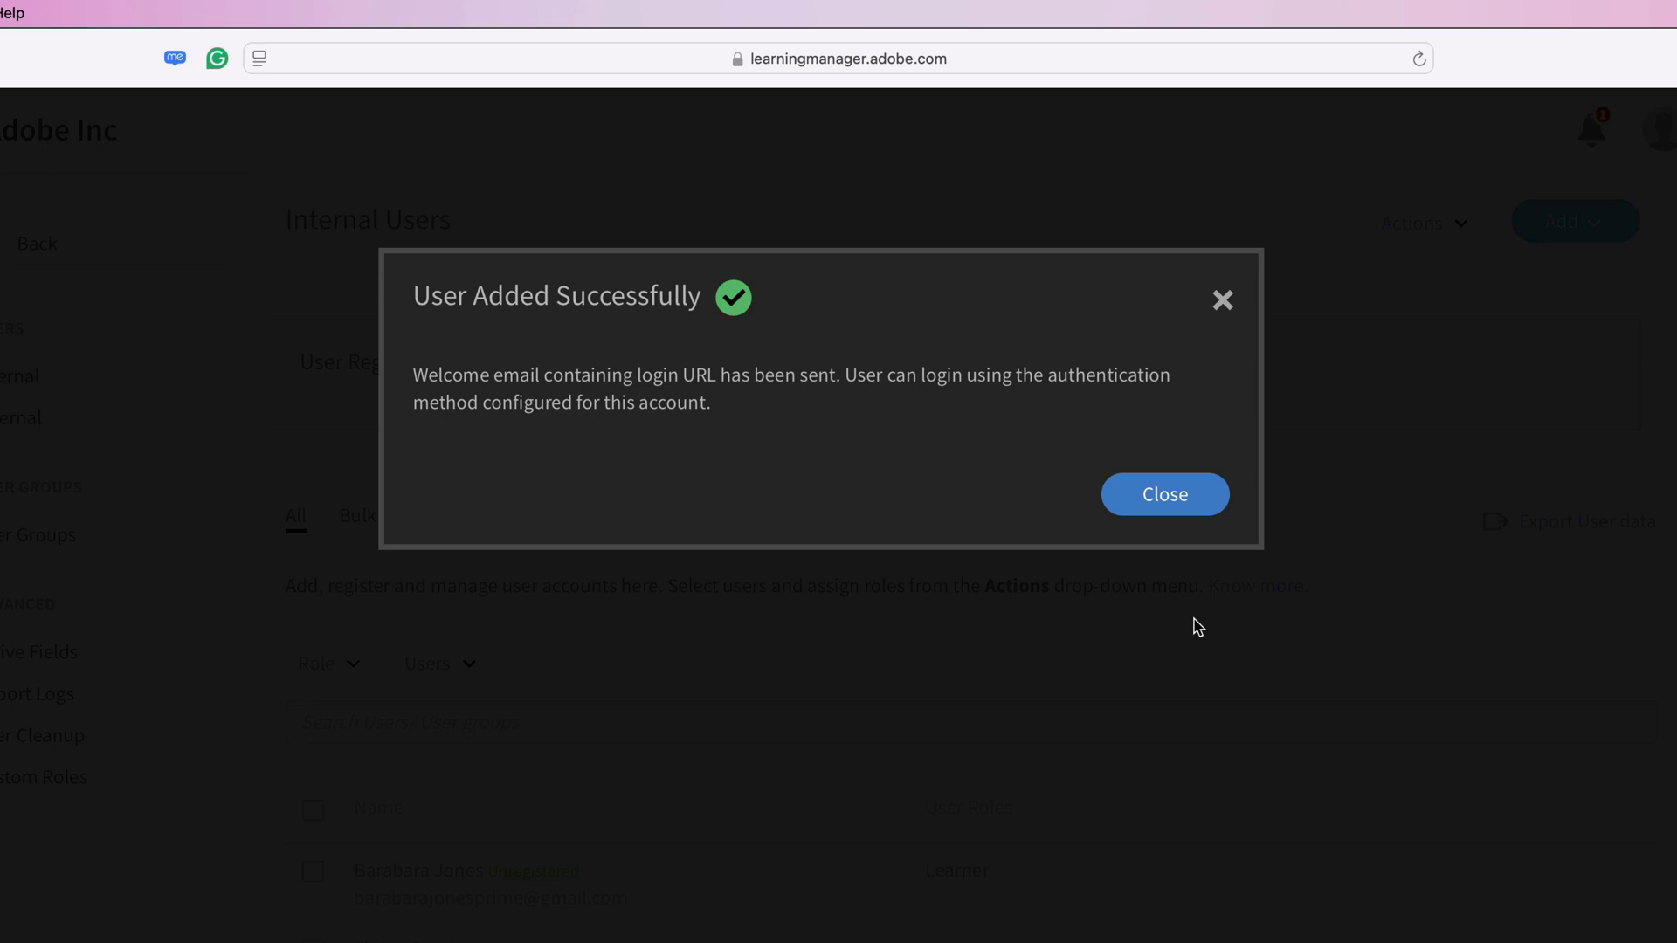
click(1170, 516)
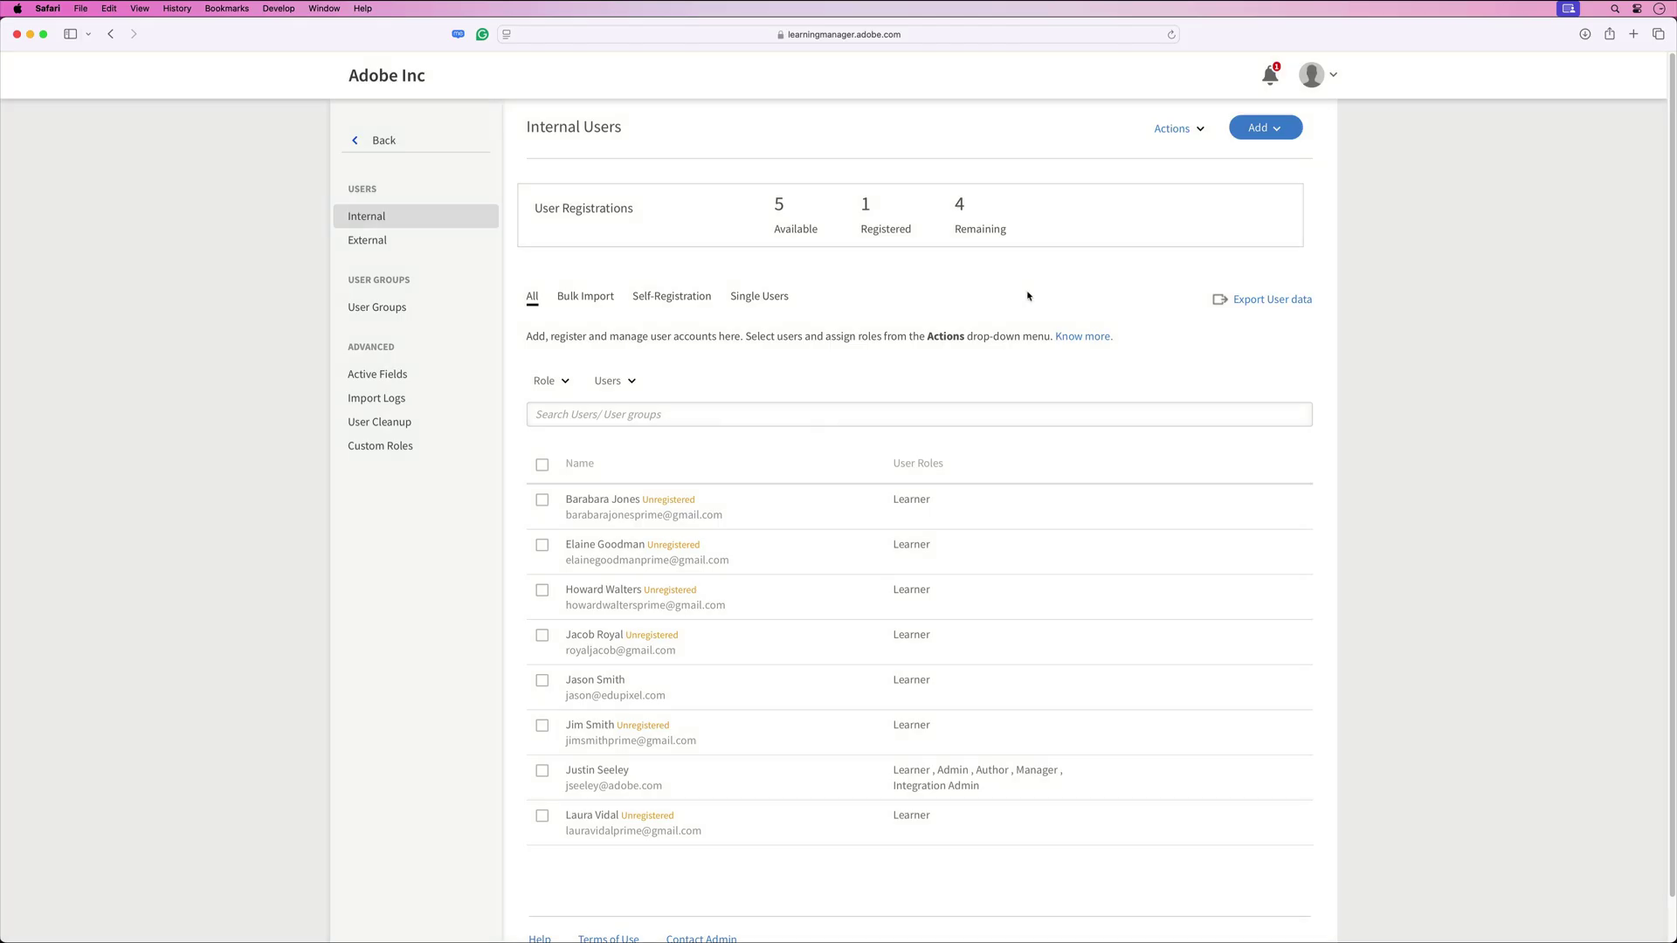